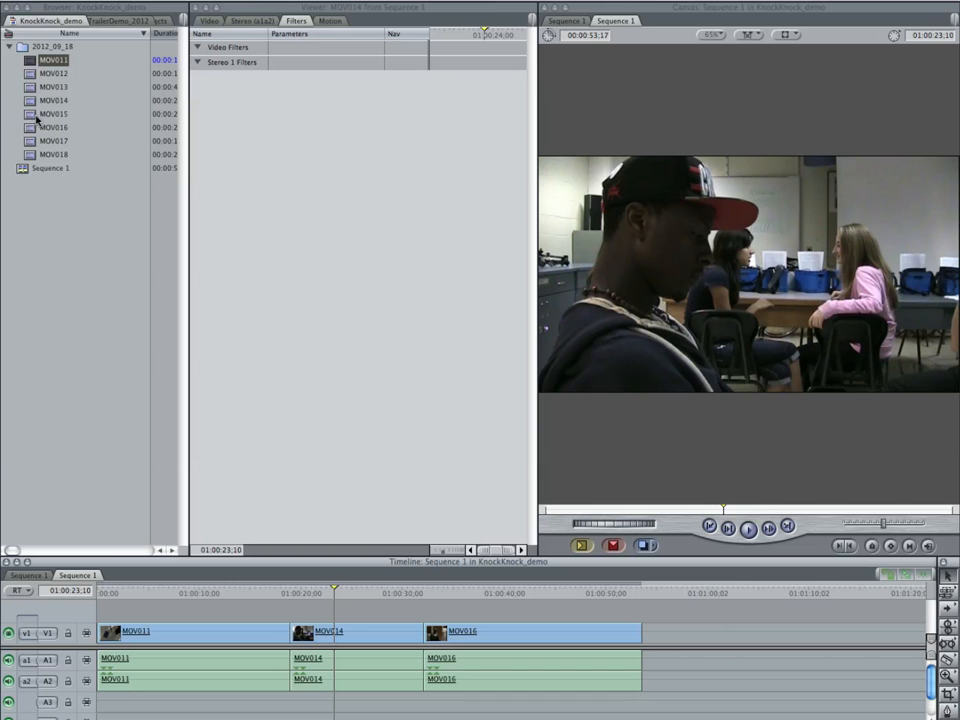
- Widen the browser and expand the Color Correction group under Video Filters in the effects list, with the video transitions collapsed
{"action": "left_click_drag", "start_coordinate": [186, 100], "coordinate": [296, 105]}
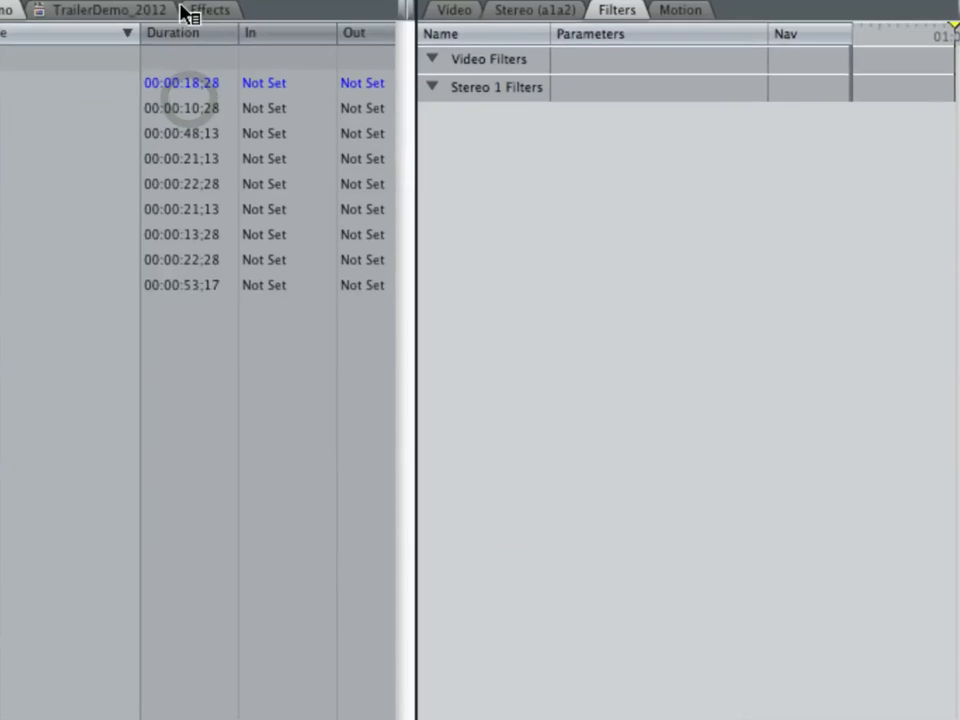
{"action": "left_click", "coordinate": [207, 16]}
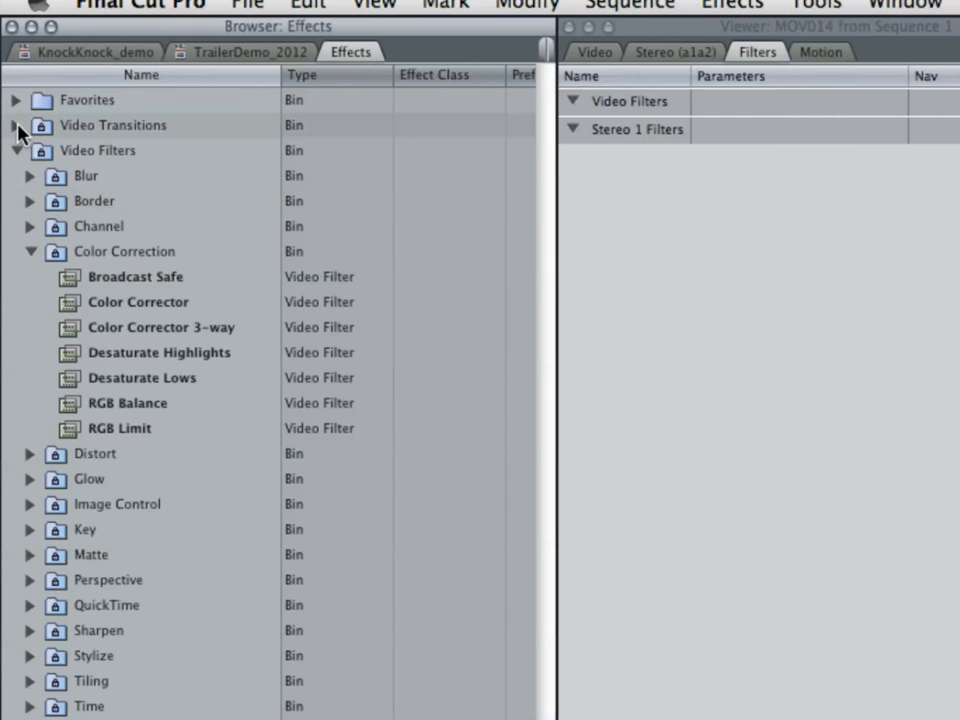
{"action": "left_click", "coordinate": [17, 126]}
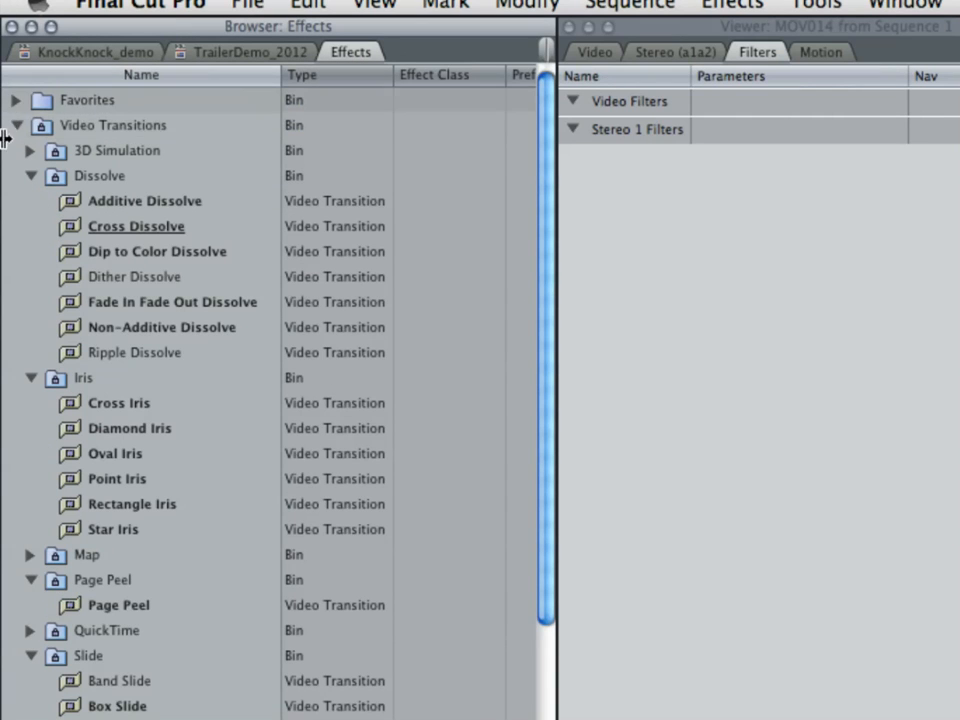
{"action": "left_click", "coordinate": [16, 126]}
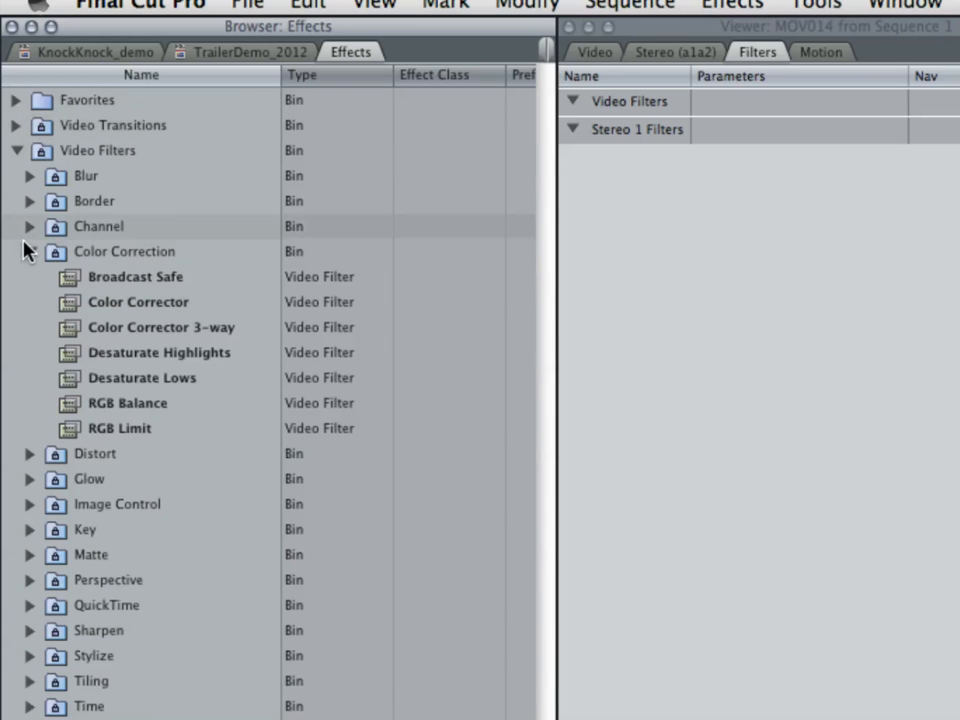
{"action": "left_click", "coordinate": [30, 251]}
{"action": "left_click", "coordinate": [16, 151]}
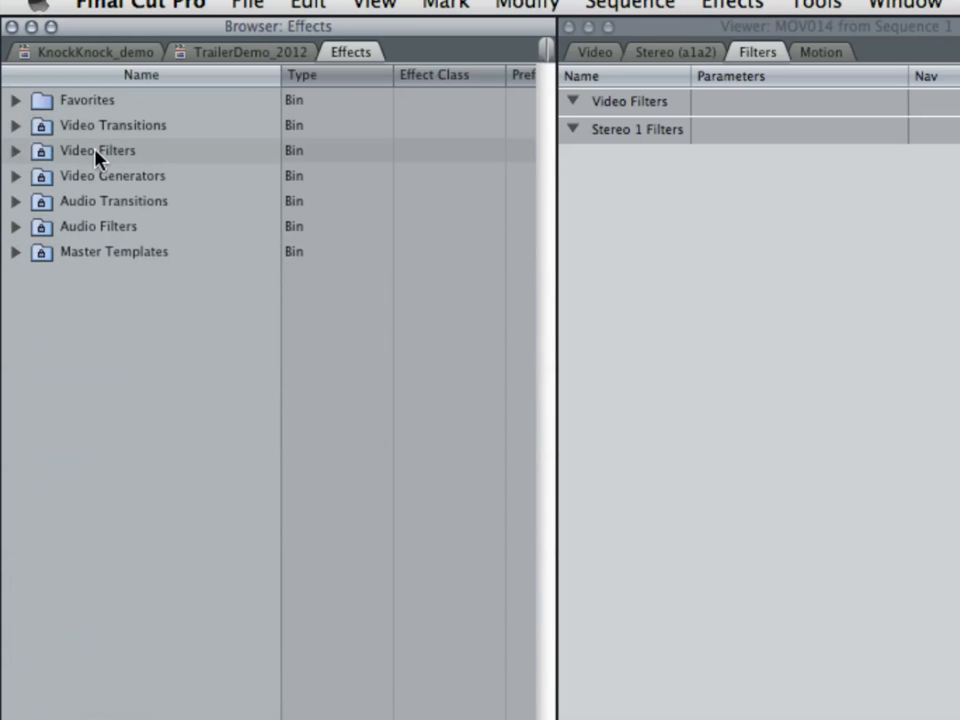
{"action": "left_click", "coordinate": [15, 151]}
{"action": "left_click", "coordinate": [108, 255]}
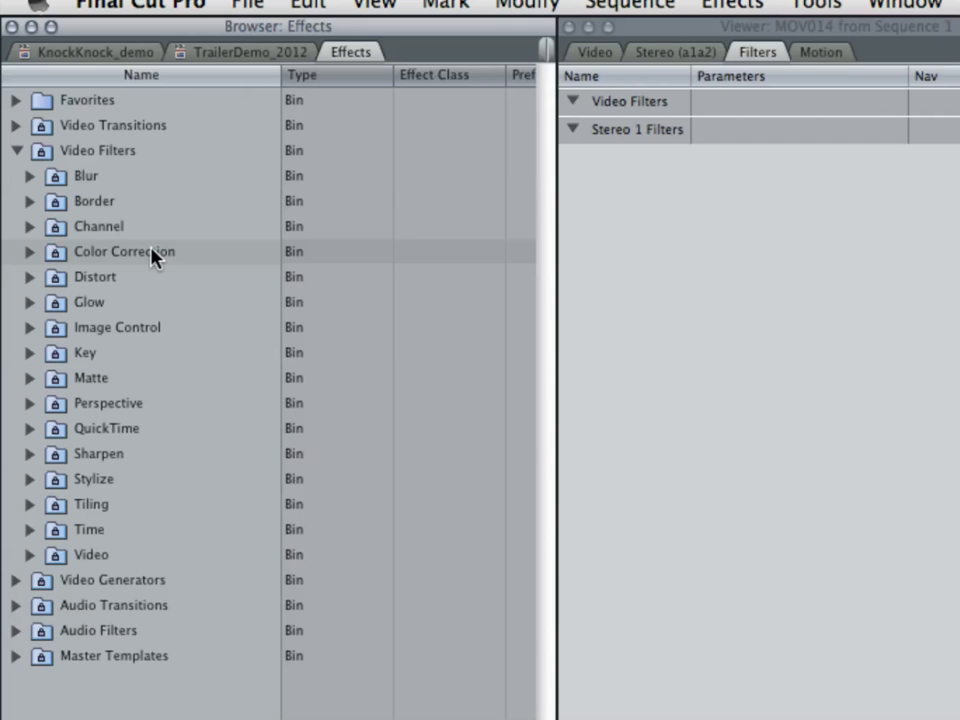
{"action": "left_click", "coordinate": [30, 252]}
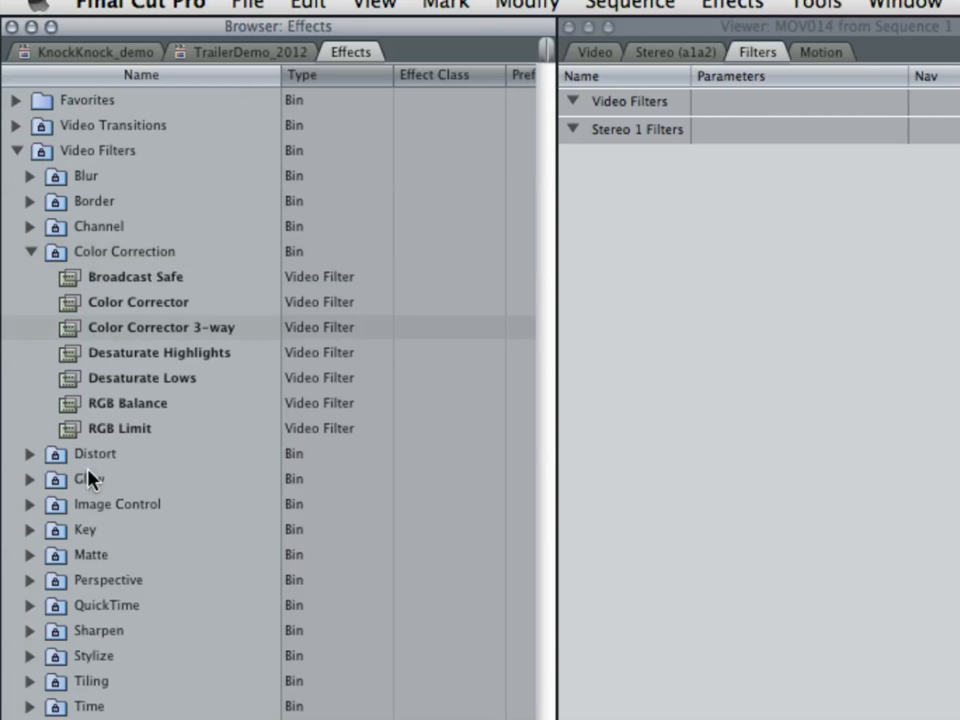
- Apply the Color Corrector 3-way filter to the MOV014 clip in the timeline
{"action": "left_click", "coordinate": [90, 330]}
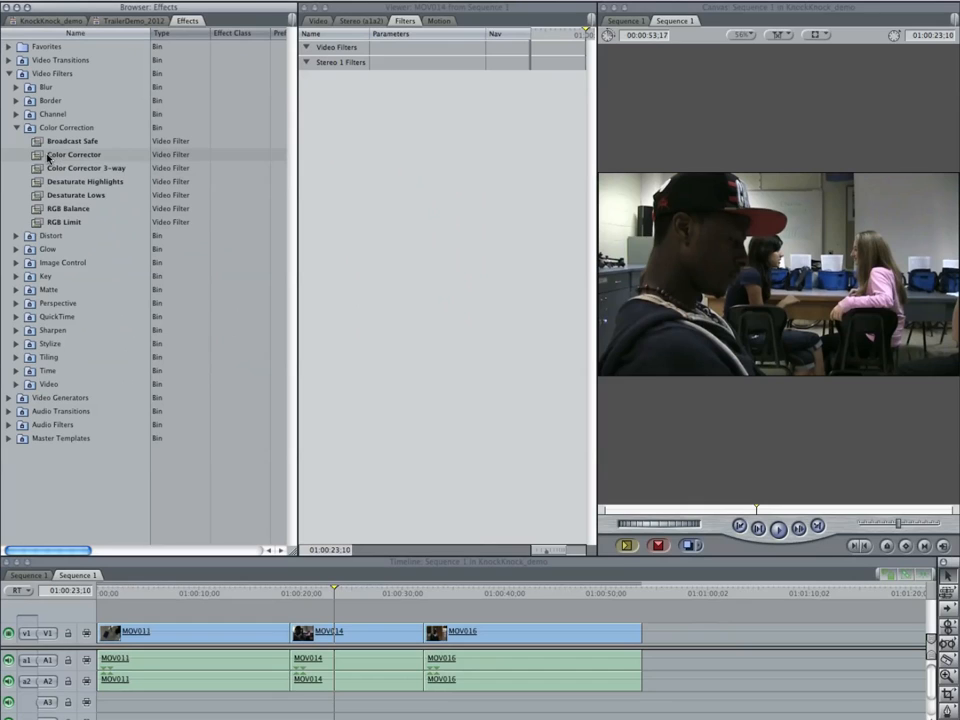
{"action": "left_click", "coordinate": [40, 168]}
{"action": "left_click_drag", "start_coordinate": [40, 168], "coordinate": [363, 630]}
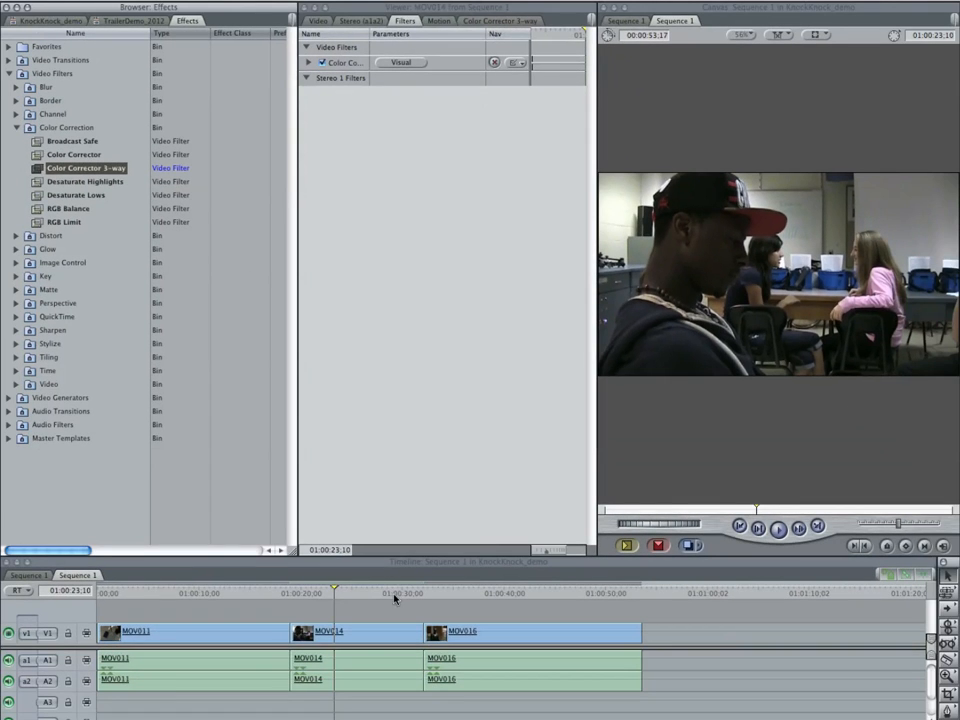
- Open MOV014 from the timeline in the viewer and show its Color Corrector 3-way controls
{"action": "double_click", "coordinate": [358, 632]}
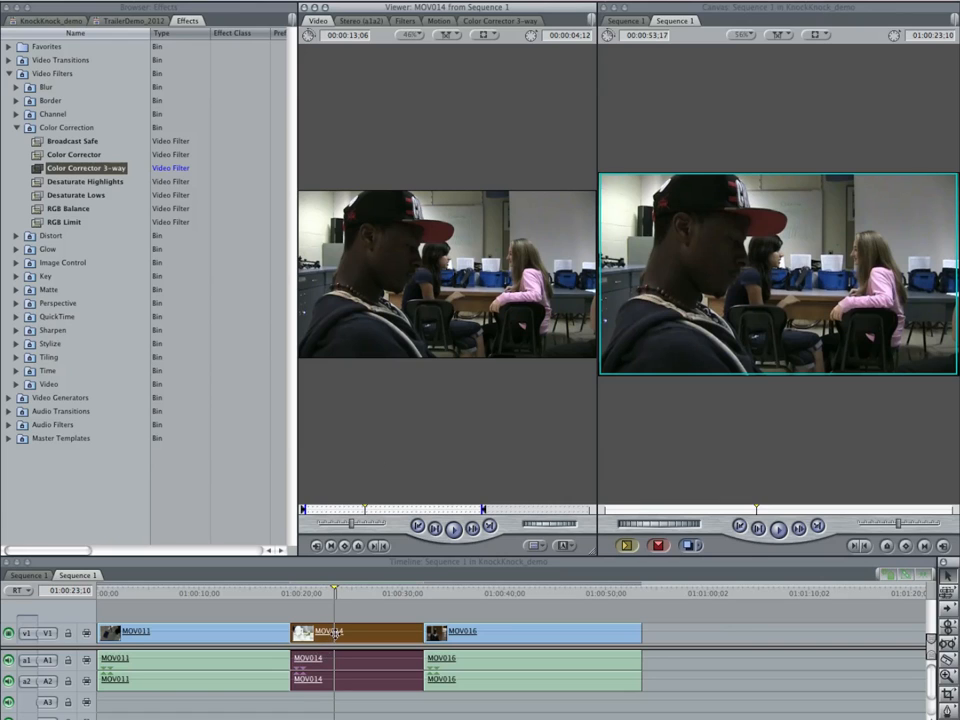
{"action": "left_click", "coordinate": [365, 632]}
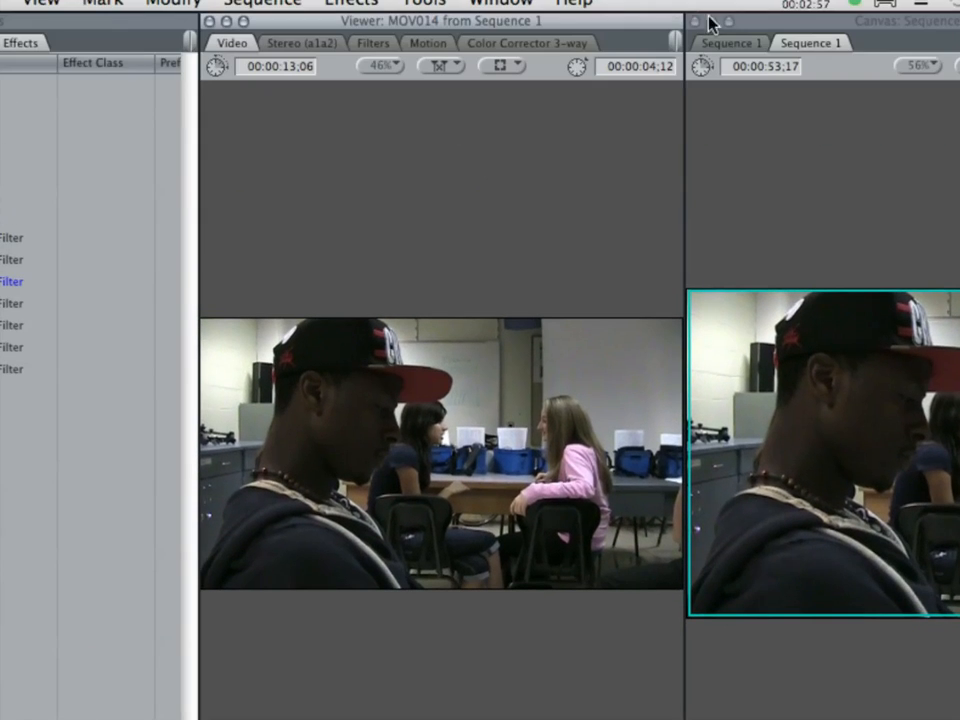
{"action": "left_click", "coordinate": [557, 44]}
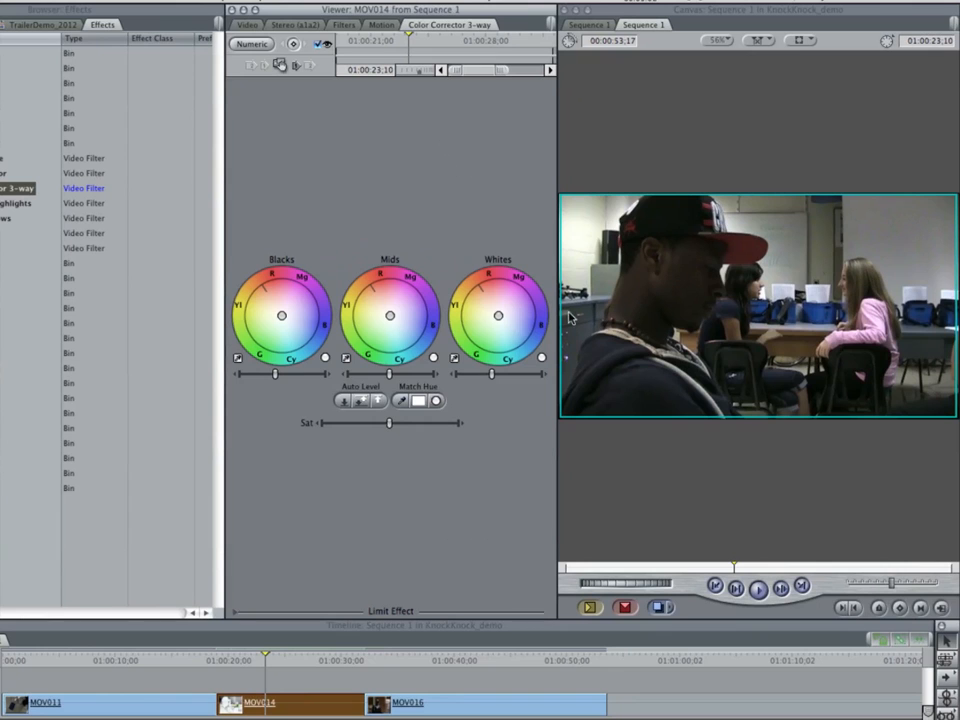
- Try pushing the mids of MOV014 toward red with the playhead on MOV014 and on MOV016, resetting the mids after each try
{"action": "left_click_drag", "start_coordinate": [407, 306], "coordinate": [378, 280]}
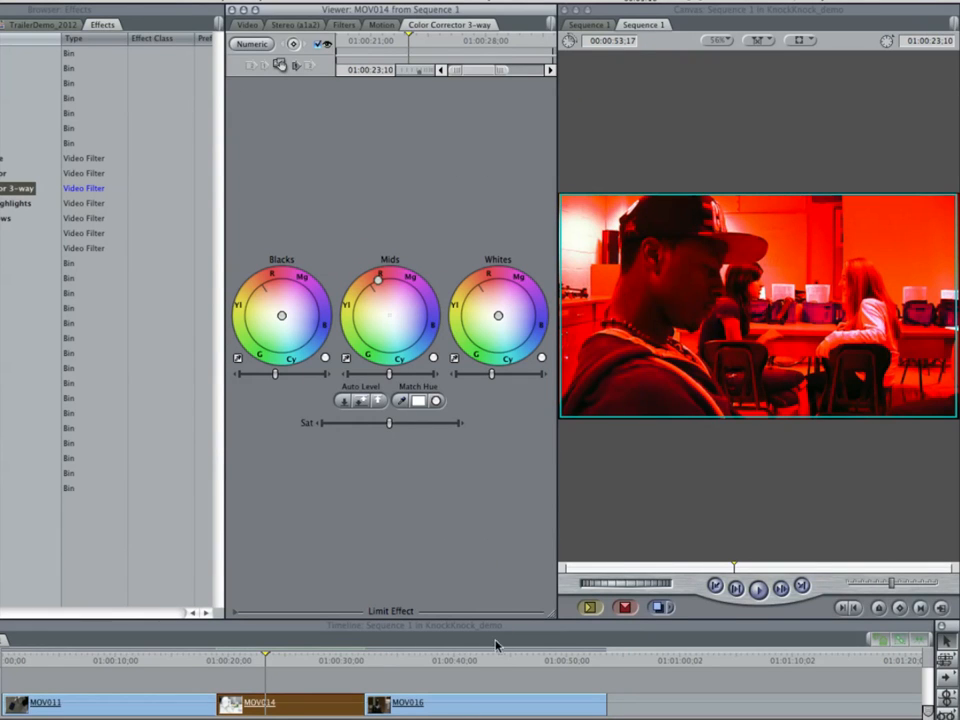
{"action": "left_click", "coordinate": [434, 357]}
{"action": "left_click", "coordinate": [476, 662]}
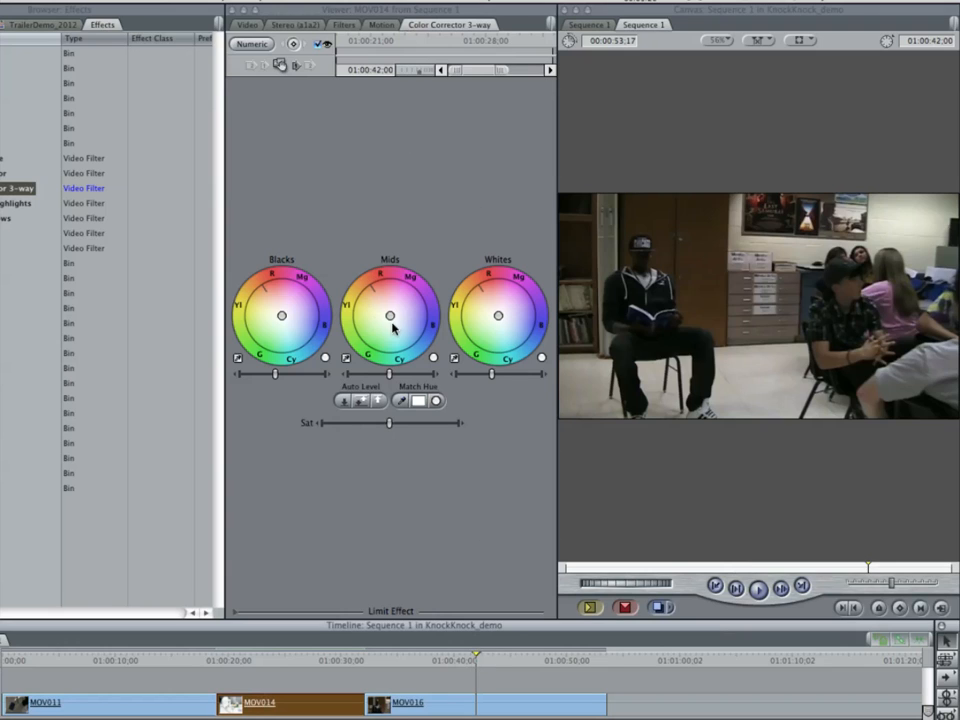
{"action": "left_click_drag", "start_coordinate": [390, 315], "coordinate": [380, 289]}
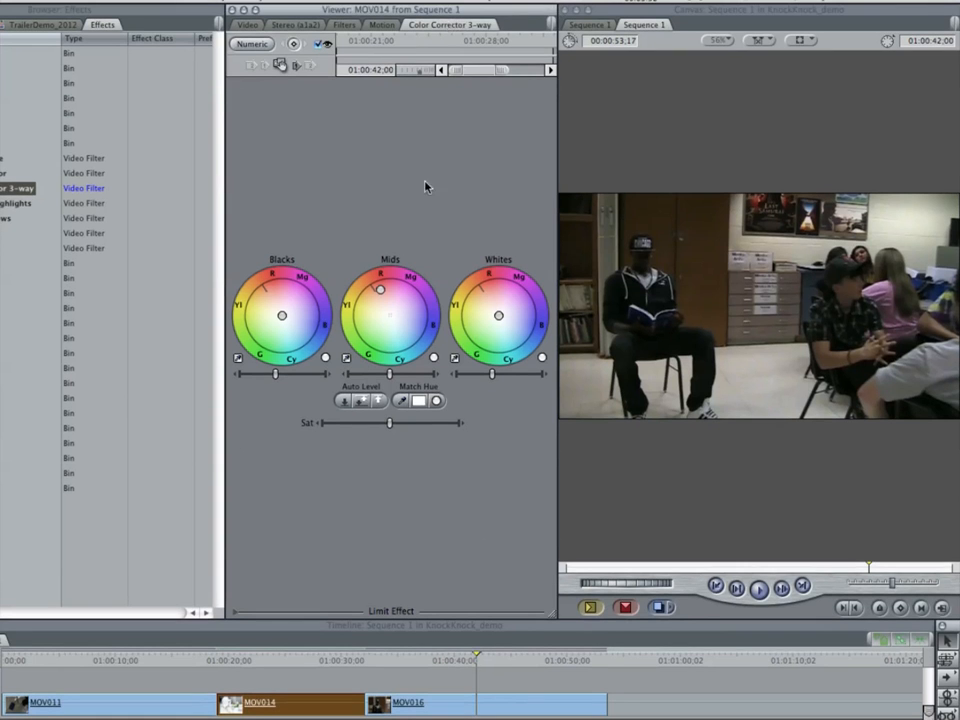
{"action": "left_click", "coordinate": [326, 658]}
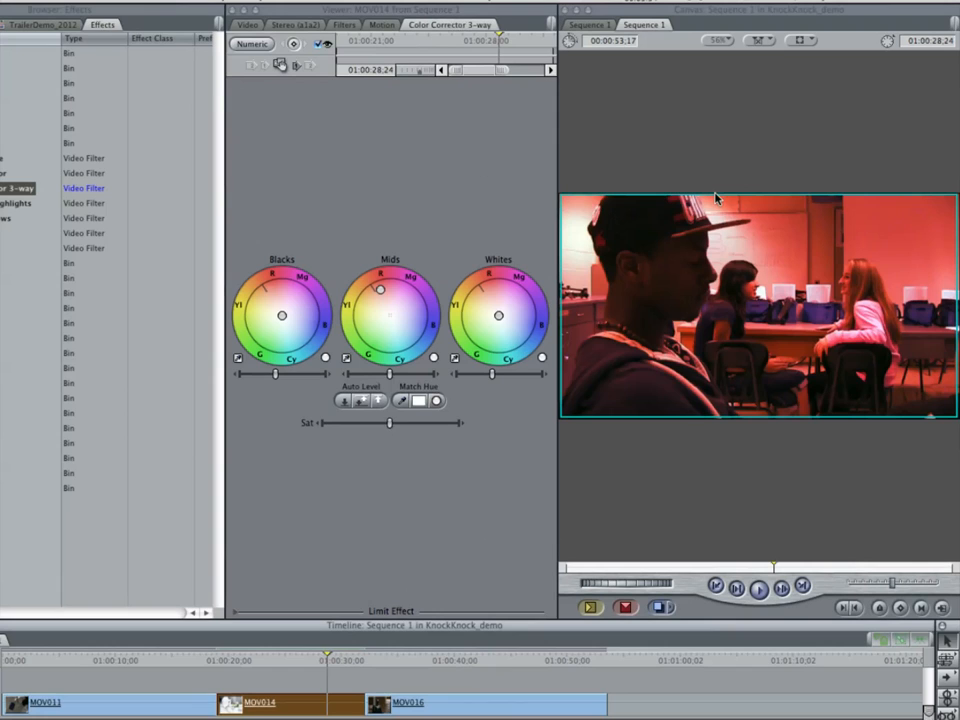
{"action": "left_click", "coordinate": [434, 358]}
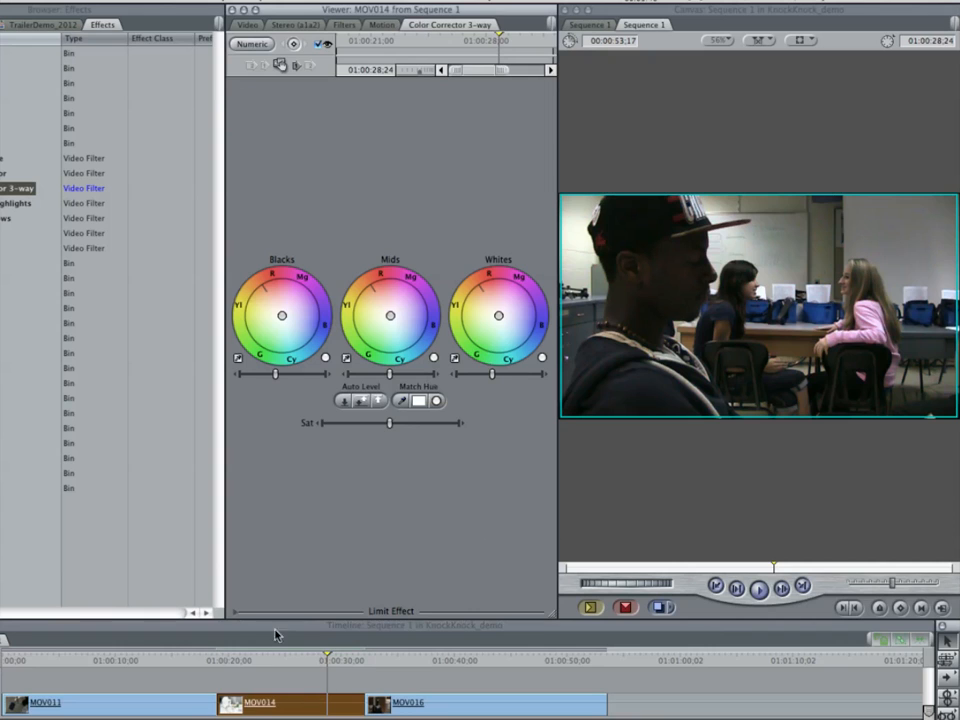
- Reopen MOV014 and detach its Color Corrector 3-way controls into a floating window beside the clip's video in the viewer
{"action": "double_click", "coordinate": [274, 711]}
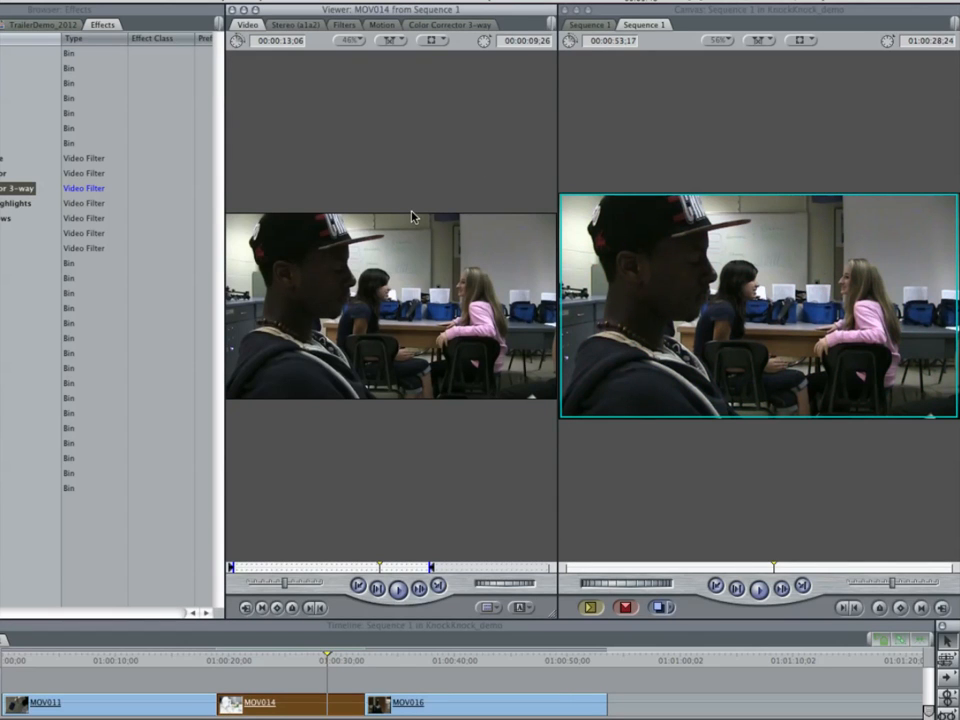
{"action": "left_click", "coordinate": [449, 24]}
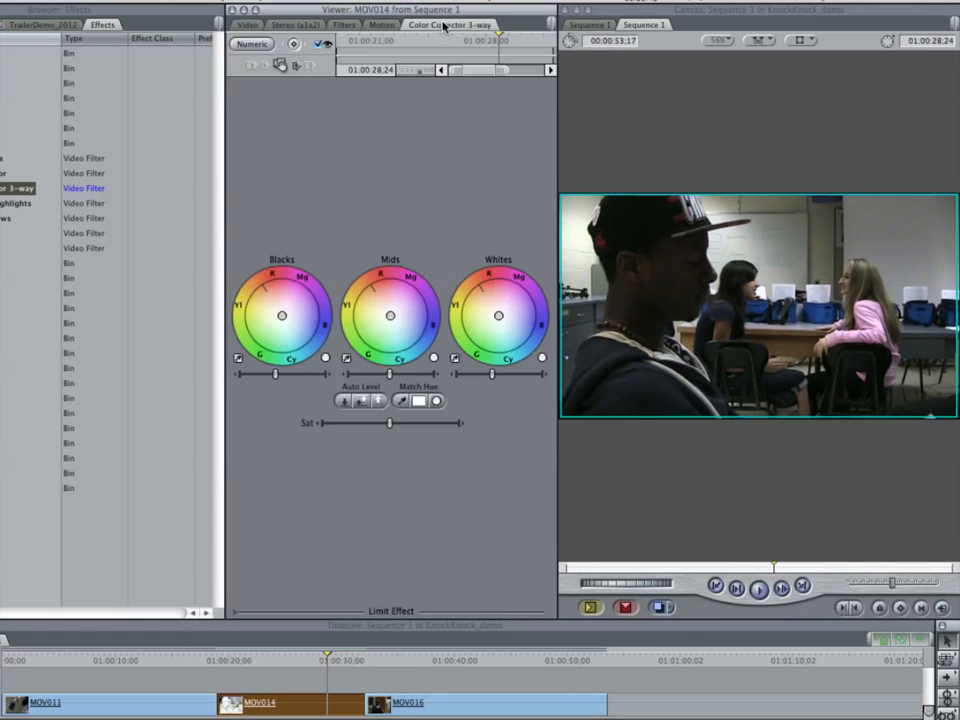
{"action": "left_click_drag", "start_coordinate": [449, 24], "coordinate": [760, 254]}
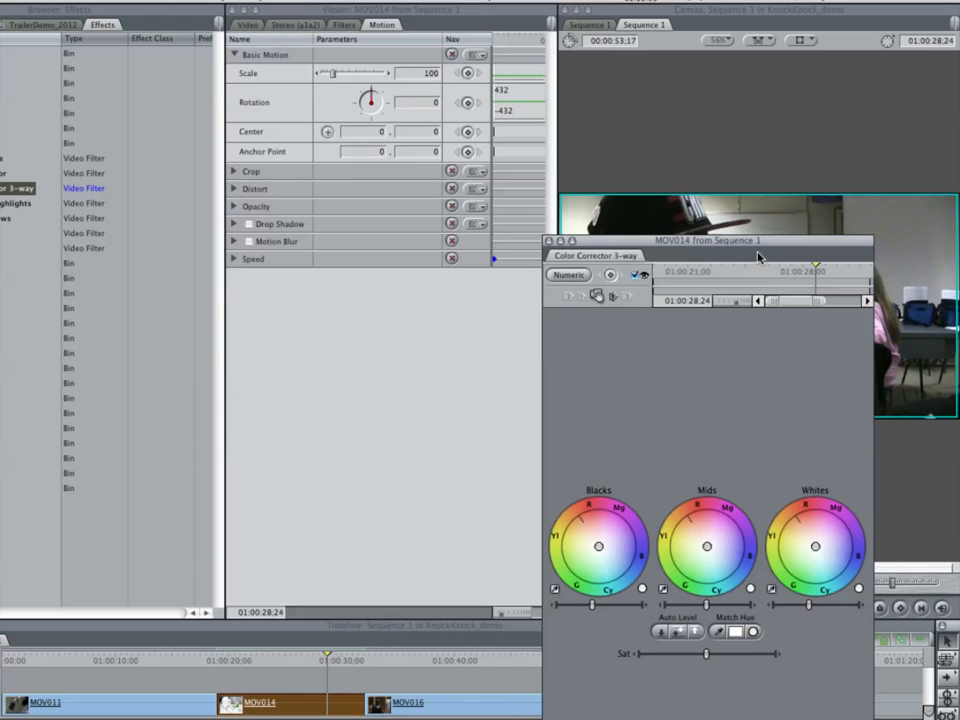
{"action": "left_click", "coordinate": [248, 24]}
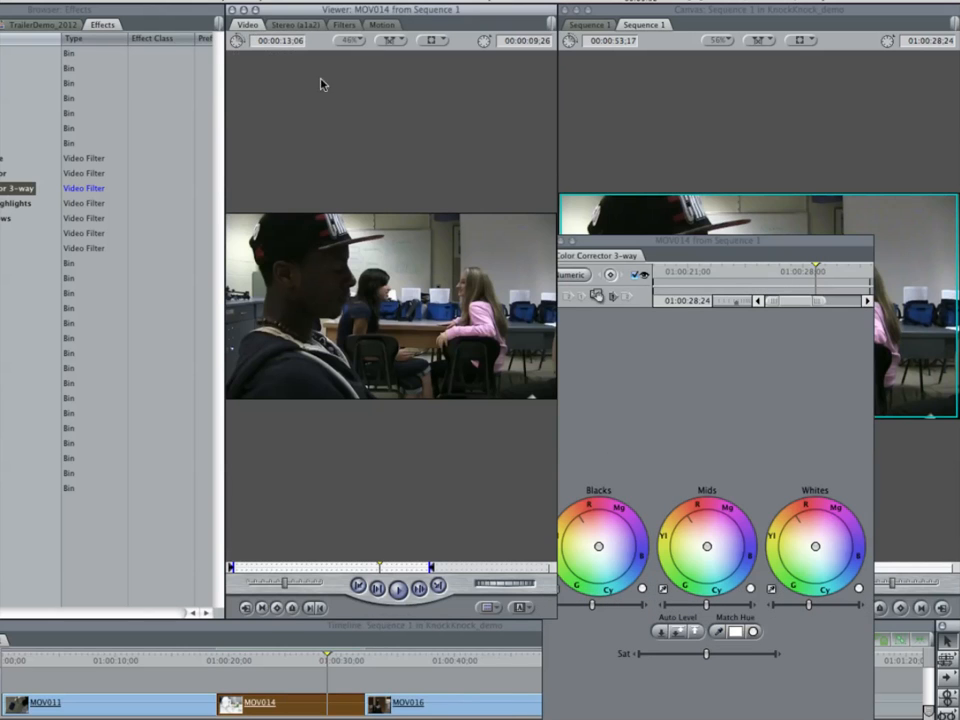
{"action": "left_click_drag", "start_coordinate": [667, 243], "coordinate": [683, 143]}
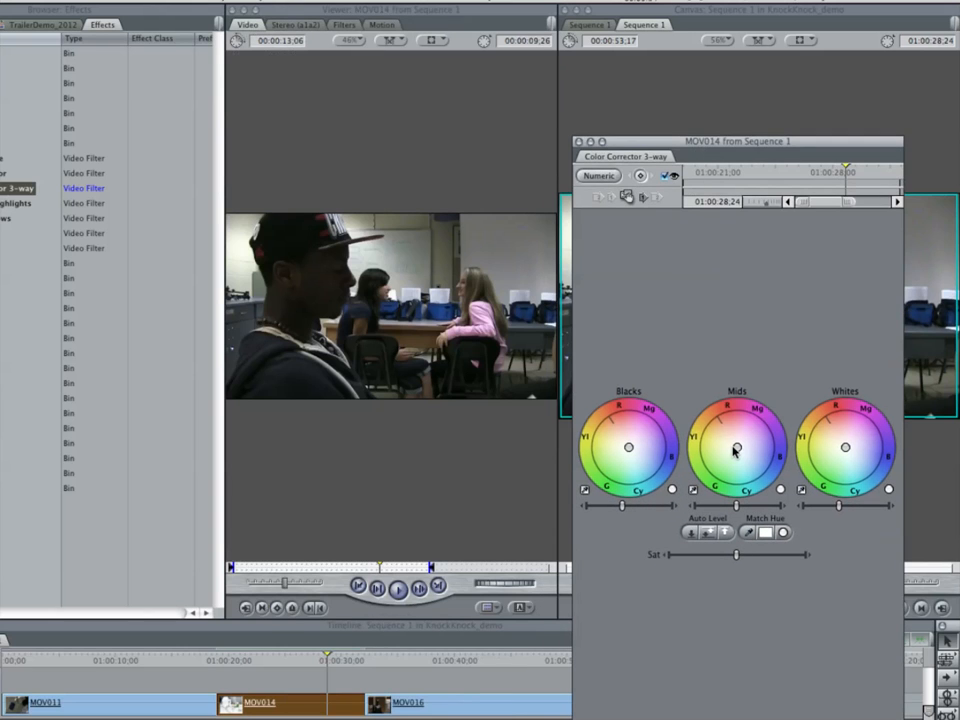
- Shift the mids of MOV014 toward orange-red and compare its viewer image with the MOV016 frame at 01:00:45;25
{"action": "left_click_drag", "start_coordinate": [733, 443], "coordinate": [723, 428]}
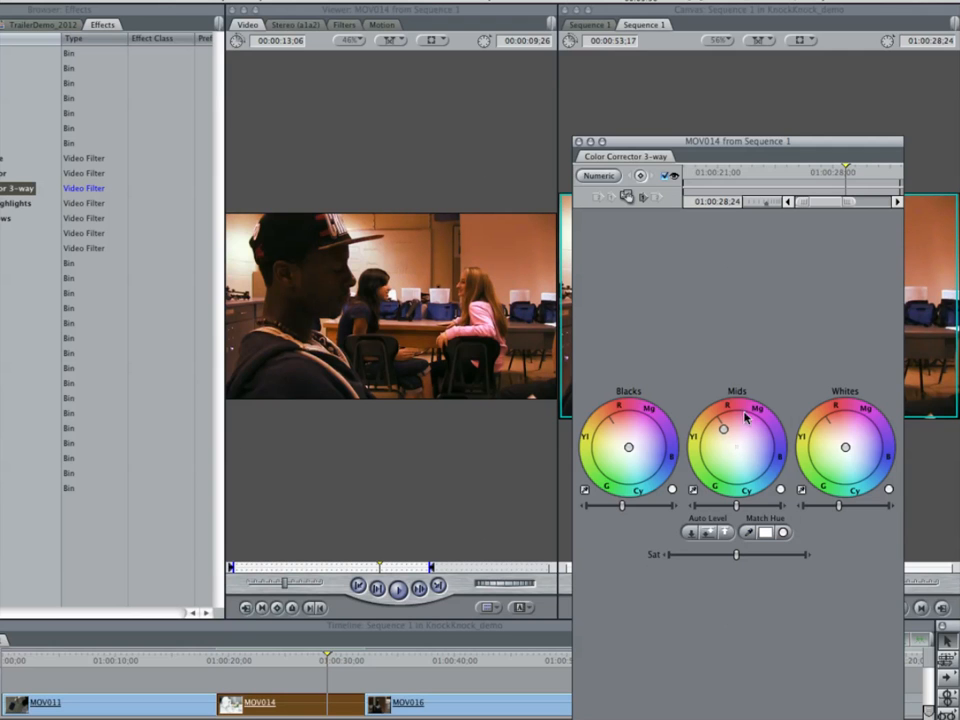
{"action": "left_click_drag", "start_coordinate": [710, 138], "coordinate": [276, 85]}
{"action": "left_click", "coordinate": [520, 658]}
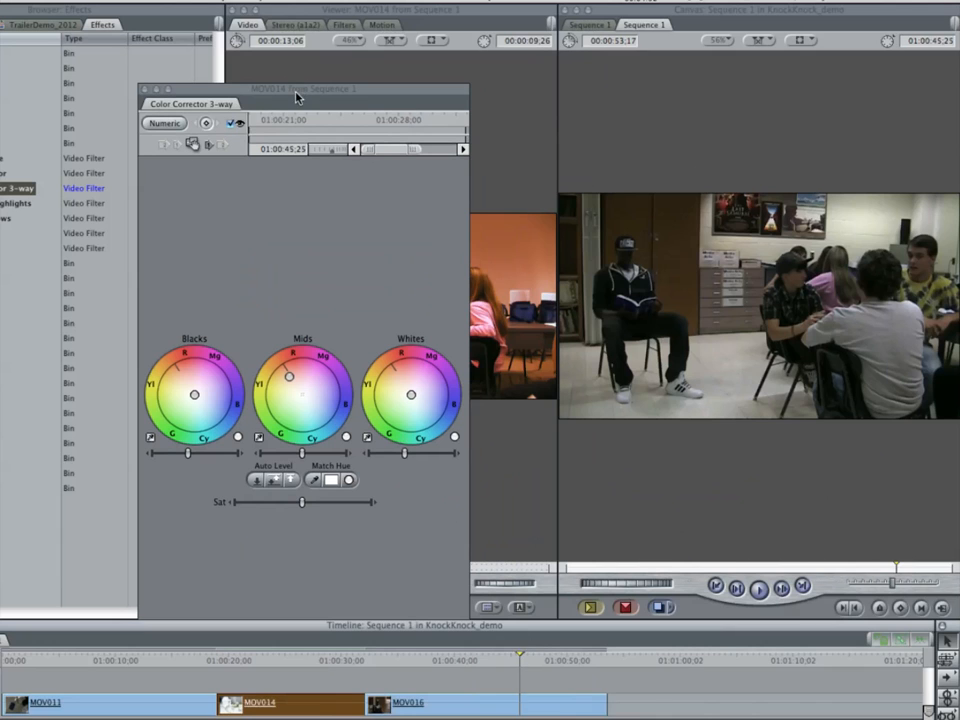
{"action": "left_click_drag", "start_coordinate": [294, 92], "coordinate": [714, 126]}
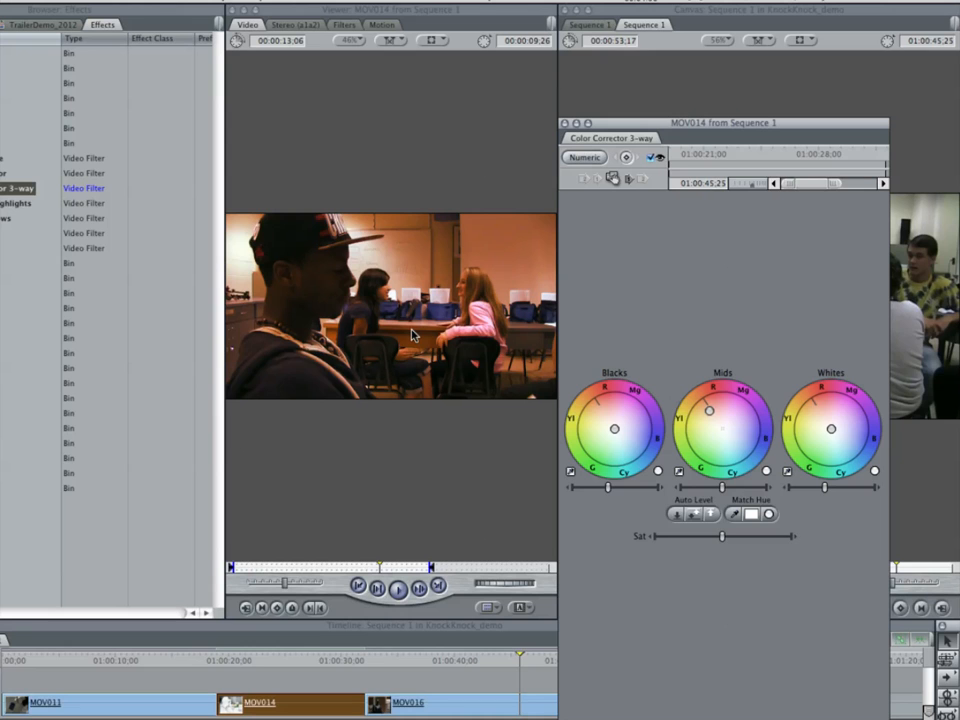
- Dock the Color Corrector 3-way controls back into the viewer and reset the mids with the playhead on MOV014 at 01:00:24;06
{"action": "left_click_drag", "start_coordinate": [617, 140], "coordinate": [420, 26]}
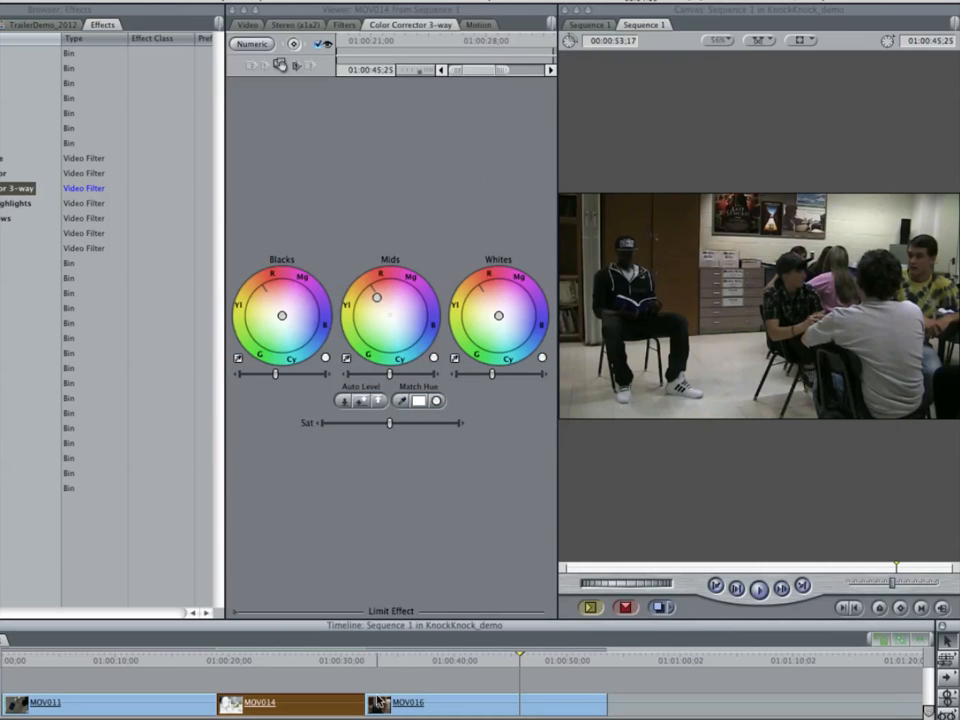
{"action": "left_click", "coordinate": [328, 661]}
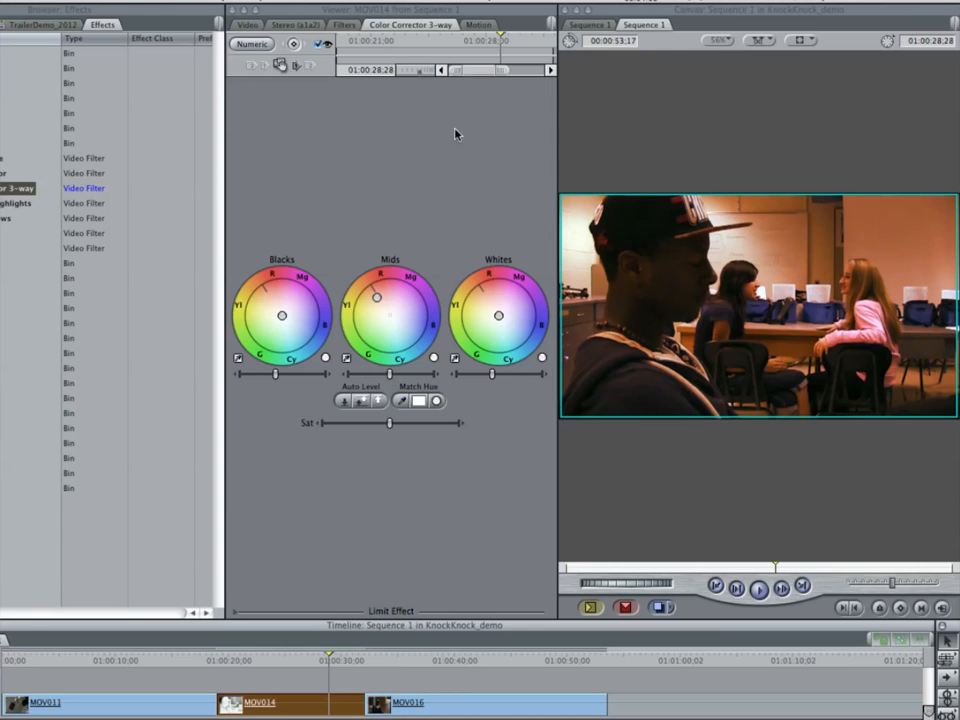
{"action": "left_click_drag", "start_coordinate": [328, 657], "coordinate": [276, 655]}
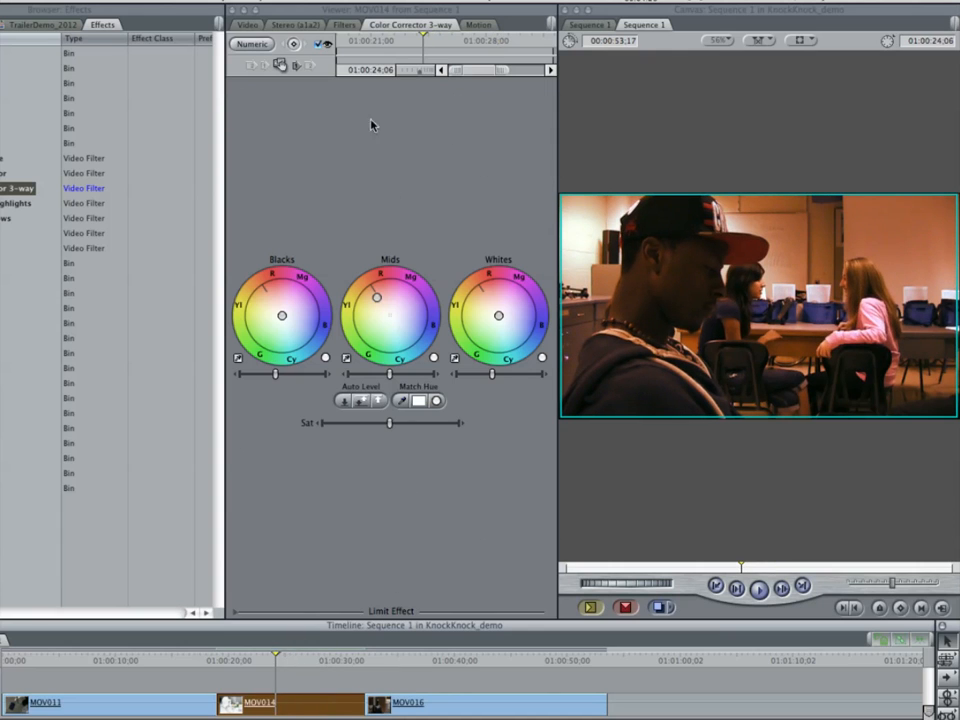
{"action": "left_click", "coordinate": [432, 359]}
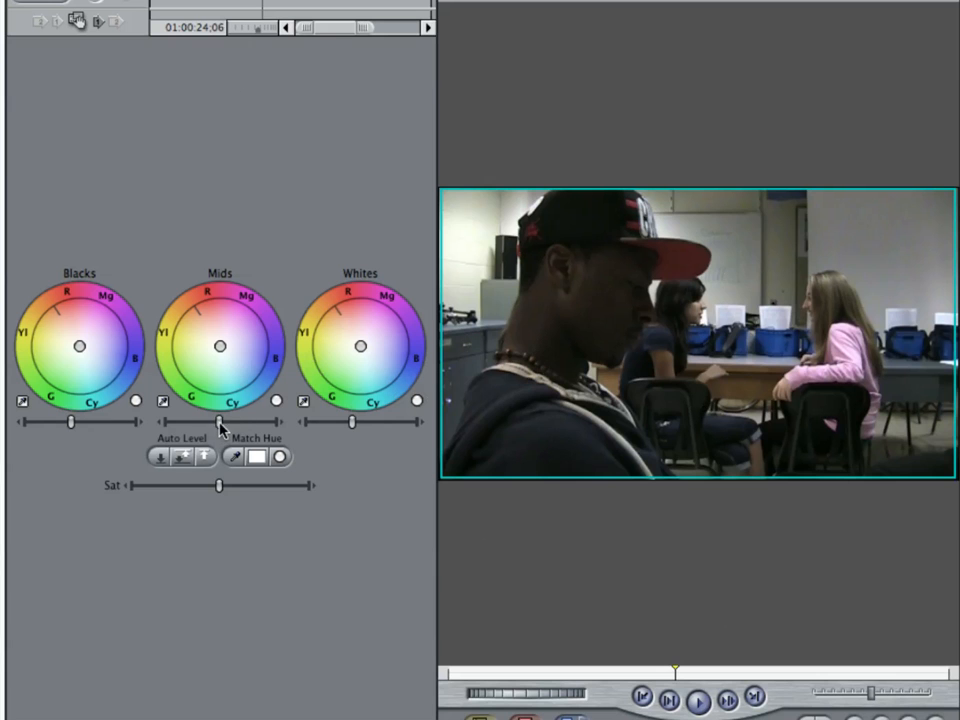
- Raise the mids level of MOV014 moderately and lower its whites level slightly
{"action": "left_click_drag", "start_coordinate": [219, 424], "coordinate": [241, 431]}
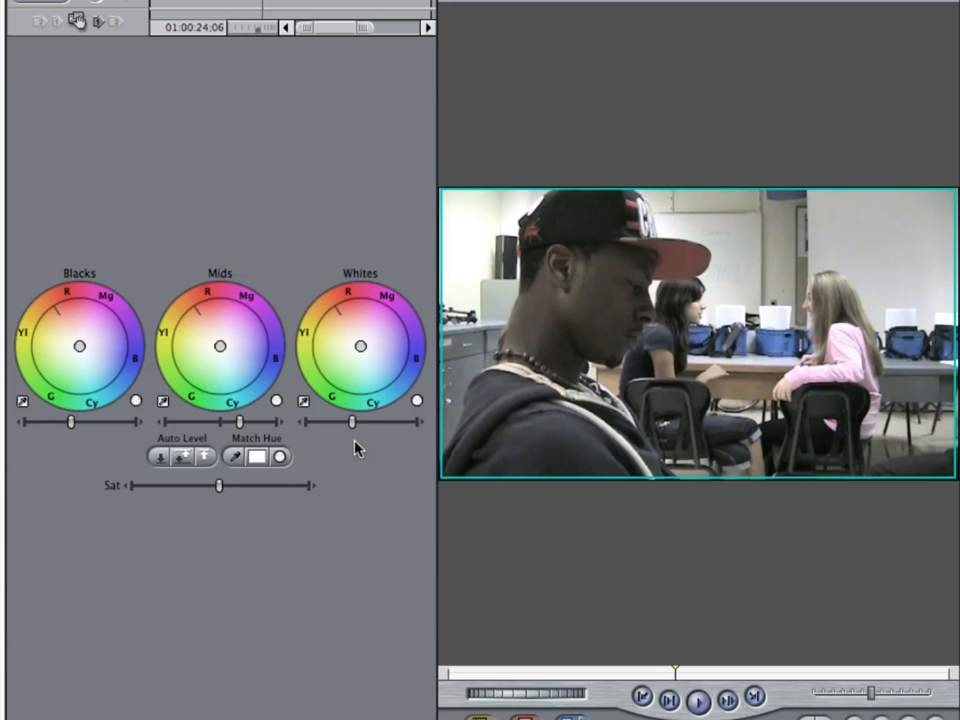
{"action": "left_click_drag", "start_coordinate": [352, 423], "coordinate": [337, 424]}
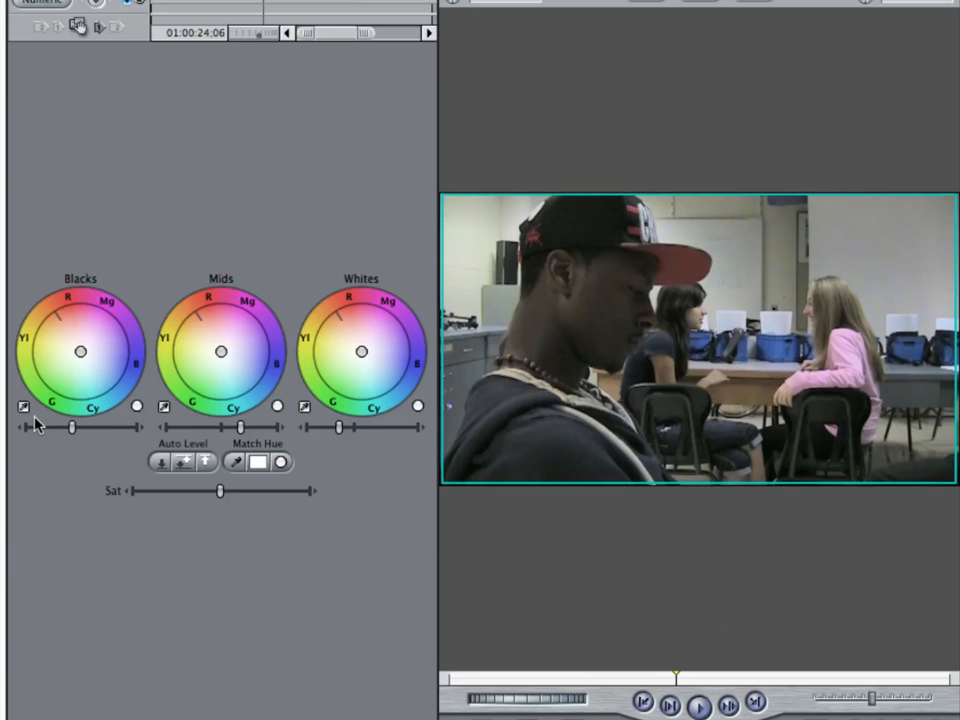
- Test raised blacks levels on MOV014 and settle the blacks level slightly below its default
{"action": "left_click_drag", "start_coordinate": [68, 431], "coordinate": [74, 429]}
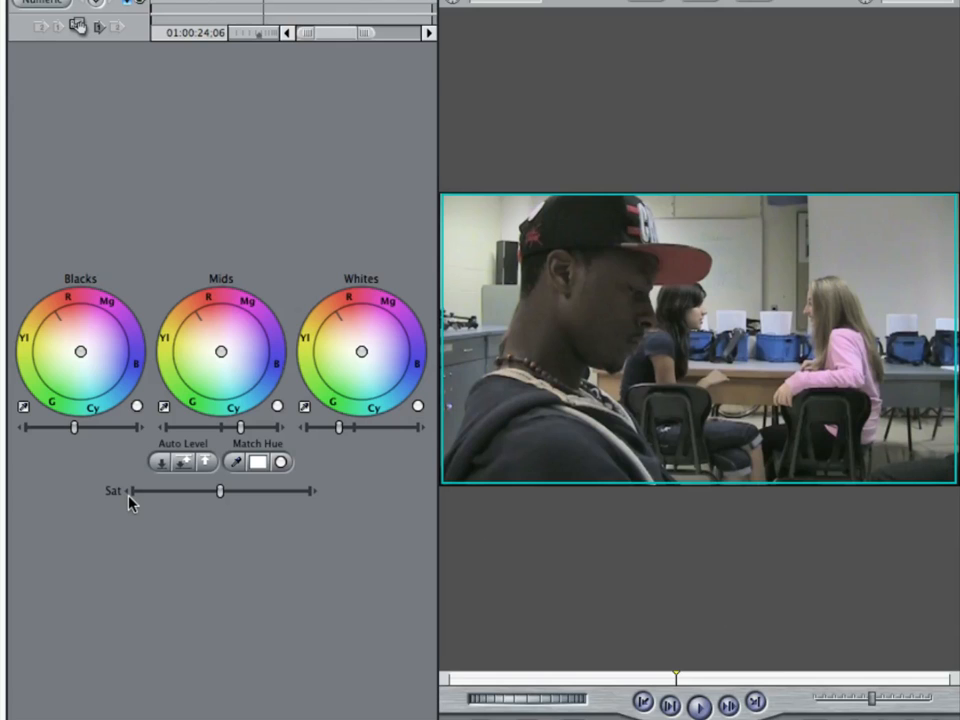
{"action": "left_click_drag", "start_coordinate": [75, 428], "coordinate": [97, 431]}
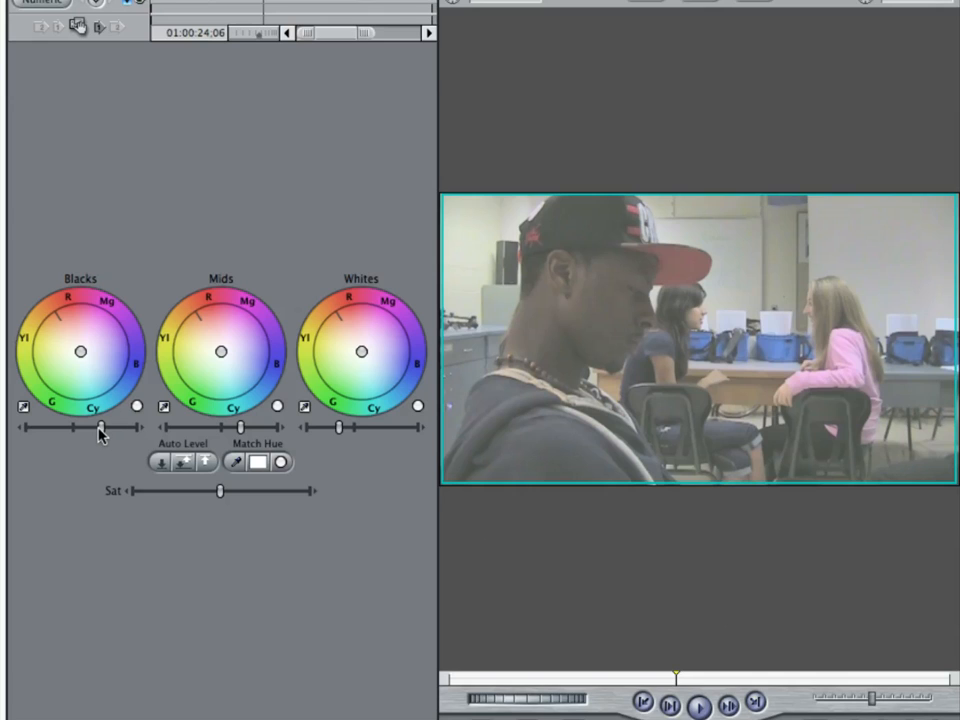
{"action": "left_click_drag", "start_coordinate": [100, 428], "coordinate": [76, 431]}
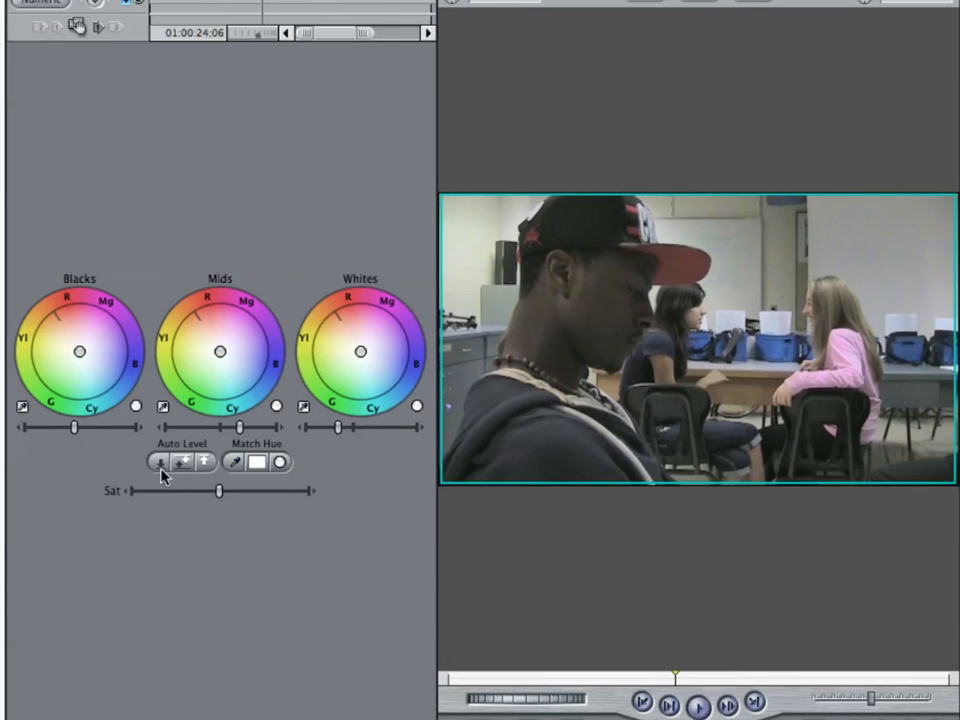
{"action": "mouse_move", "coordinate": [76, 429]}
{"action": "left_mouse_down"}
{"action": "mouse_move", "coordinate": [66, 426]}
{"action": "mouse_move", "coordinate": [70, 433]}
{"action": "left_mouse_up"}
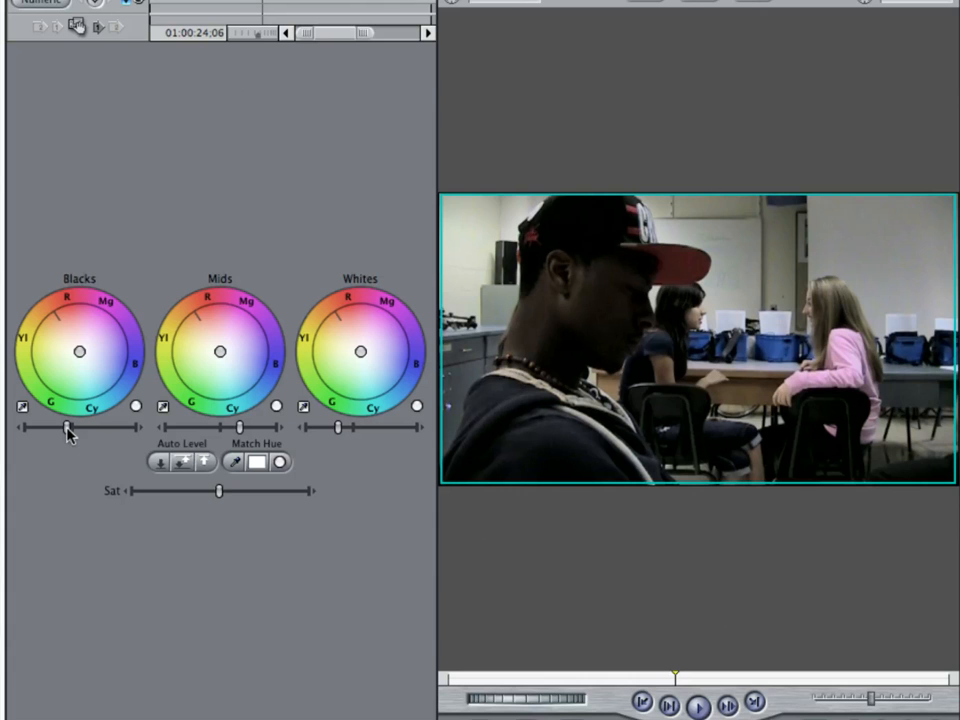
- Try an extreme look on MOV014 with the whites level at maximum, the mids level raised and the blacks level lowered slightly
{"action": "left_click_drag", "start_coordinate": [337, 428], "coordinate": [413, 431]}
{"action": "left_click_drag", "start_coordinate": [67, 430], "coordinate": [66, 431]}
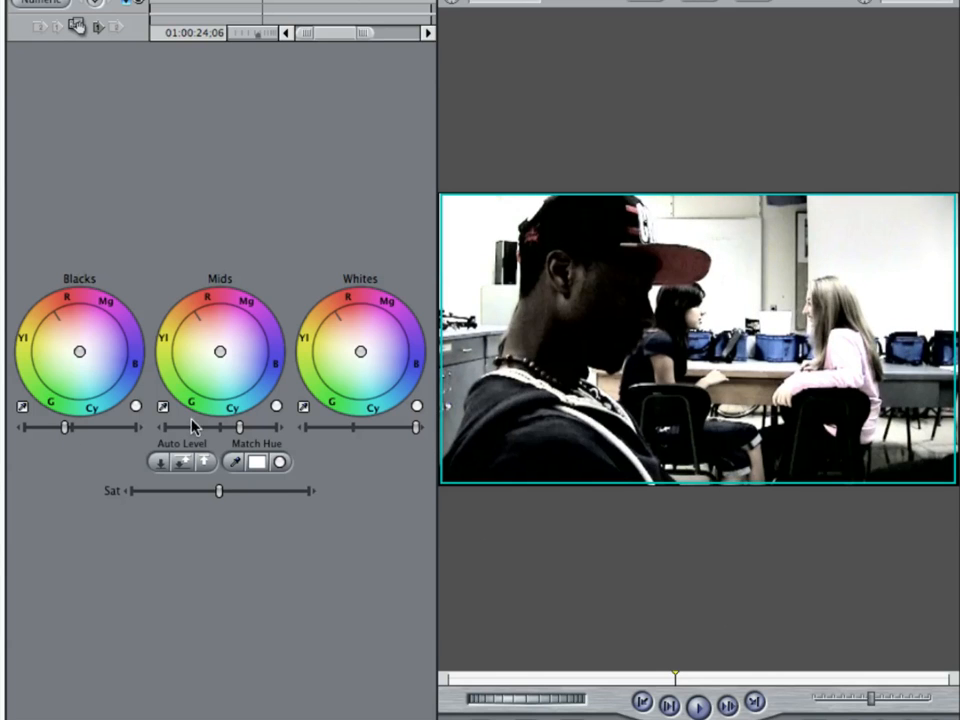
{"action": "left_click_drag", "start_coordinate": [233, 430], "coordinate": [251, 429]}
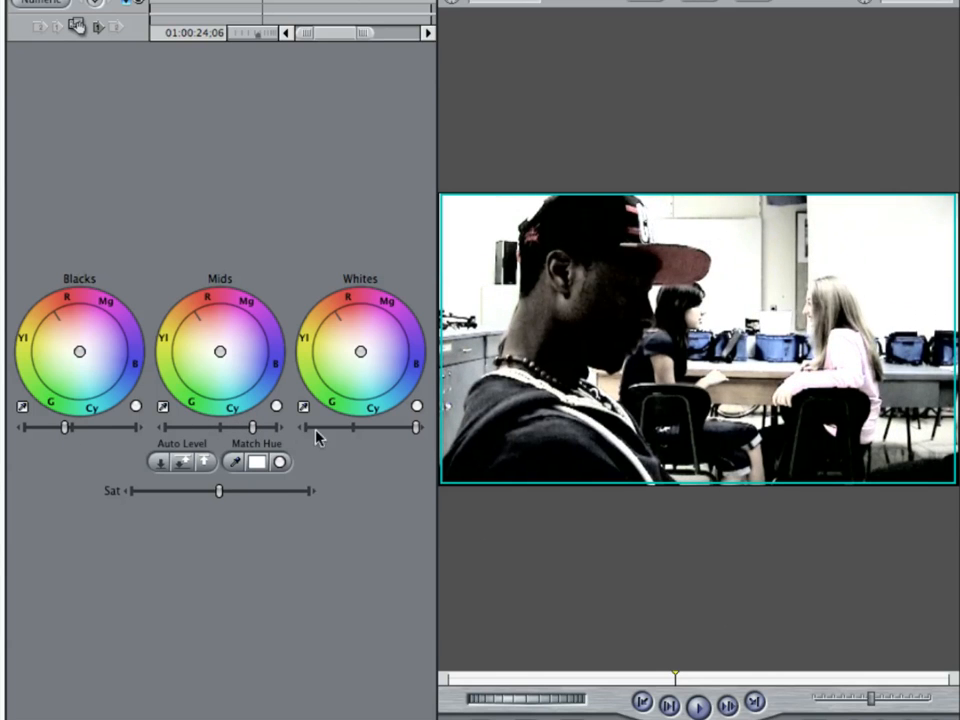
{"action": "mouse_move", "coordinate": [411, 429]}
{"action": "left_mouse_down"}
{"action": "mouse_move", "coordinate": [395, 428]}
{"action": "mouse_move", "coordinate": [414, 428]}
{"action": "left_mouse_up"}
- Undo the recent blacks, mids and whites level changes on MOV014 and raise its whites level to about its default
{"action": "key", "text": "super+z"}
{"action": "key", "text": "super+z"}
{"action": "key", "text": "super+z"}
{"action": "key", "text": "super+z"}
{"action": "key", "text": "super+z"}
{"action": "key", "text": "super+z"}
{"action": "key", "text": "super+z"}
{"action": "key", "text": "super+z"}
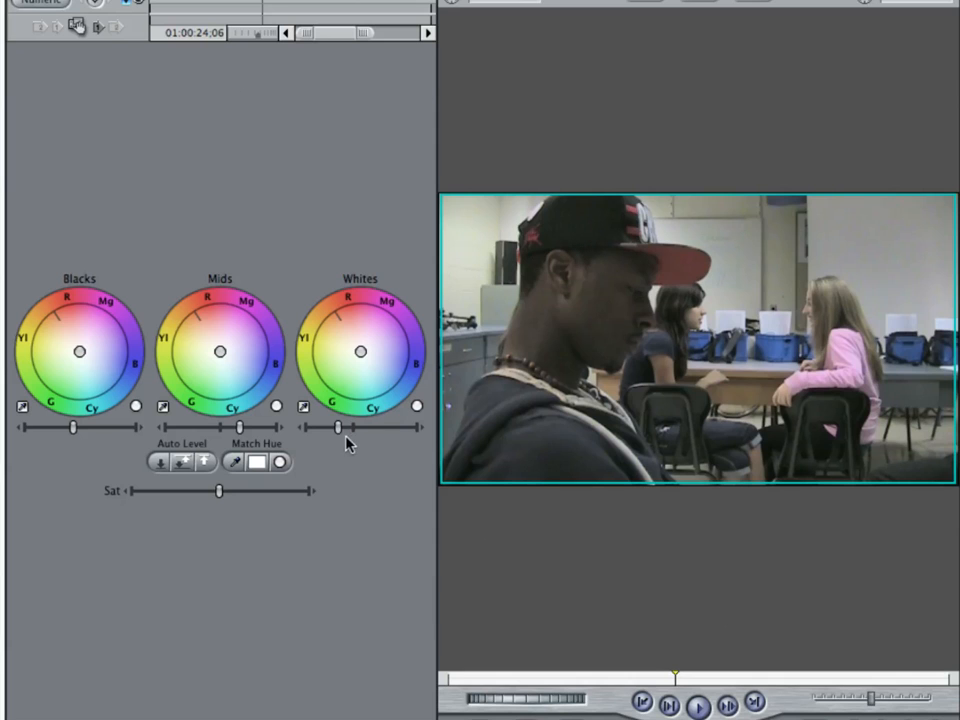
{"action": "left_click_drag", "start_coordinate": [341, 429], "coordinate": [353, 432]}
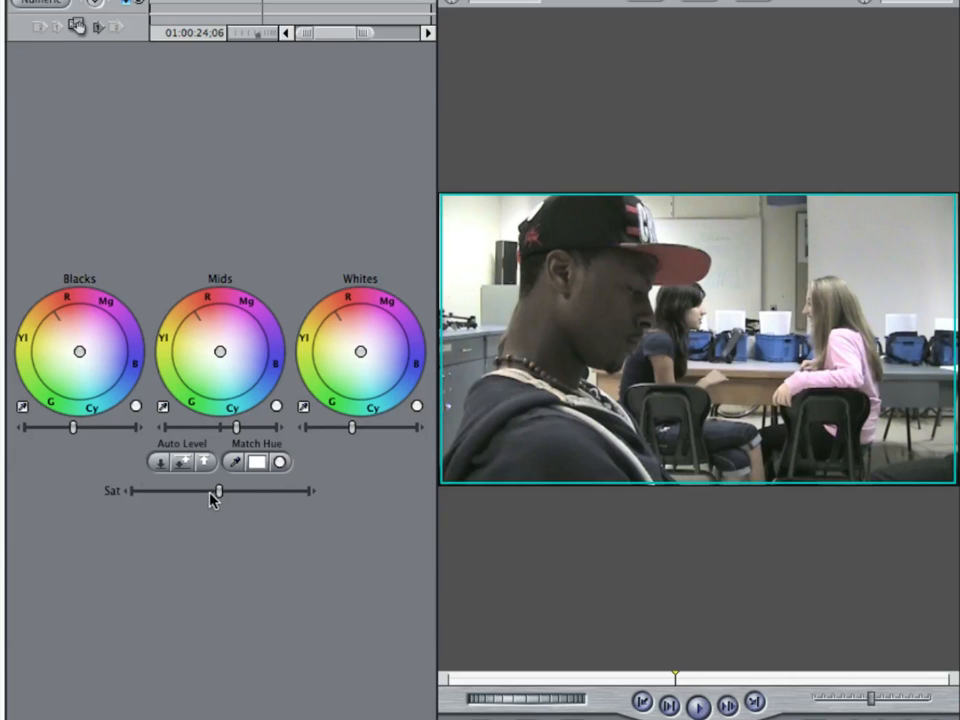
- Test maximum and zero saturation on MOV014 and settle the saturation slightly above its default
{"action": "left_click_drag", "start_coordinate": [221, 497], "coordinate": [308, 491]}
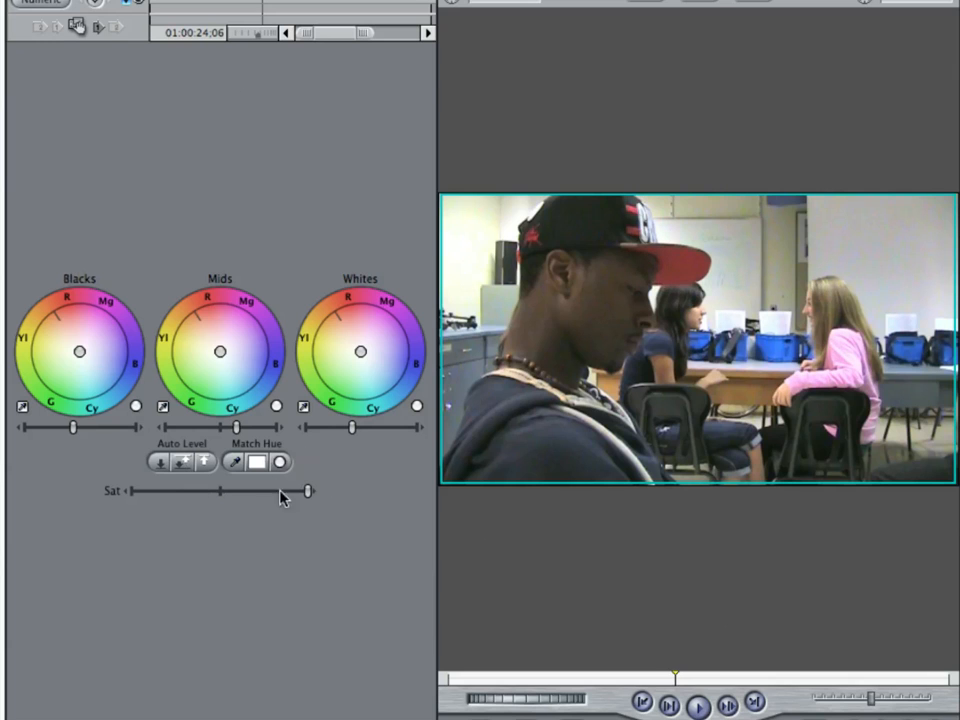
{"action": "left_click_drag", "start_coordinate": [305, 496], "coordinate": [219, 496]}
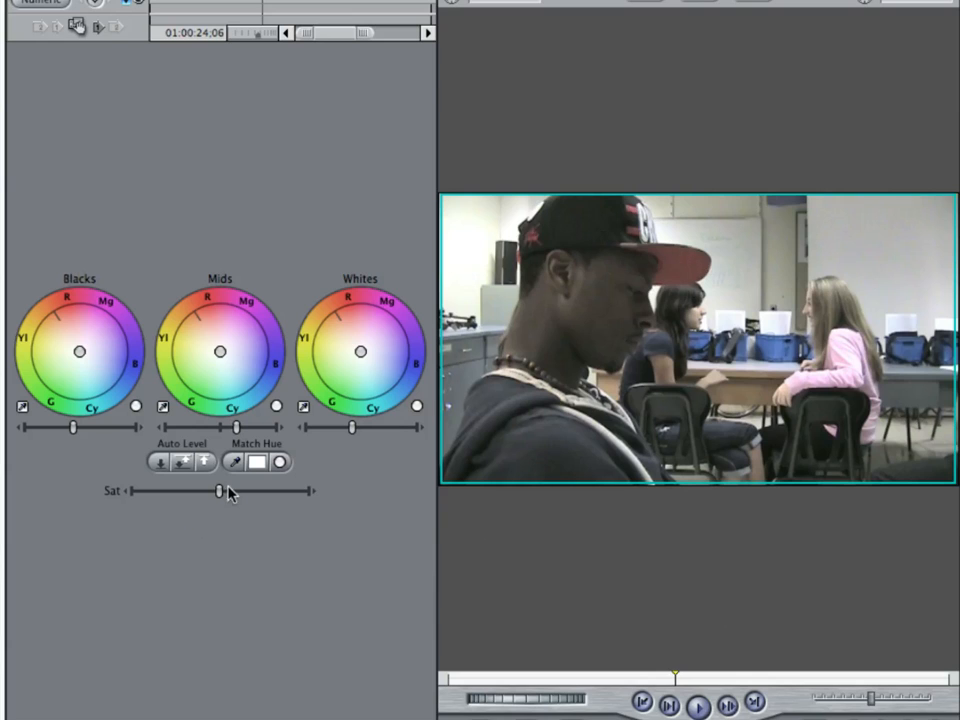
{"action": "left_click_drag", "start_coordinate": [221, 490], "coordinate": [308, 491]}
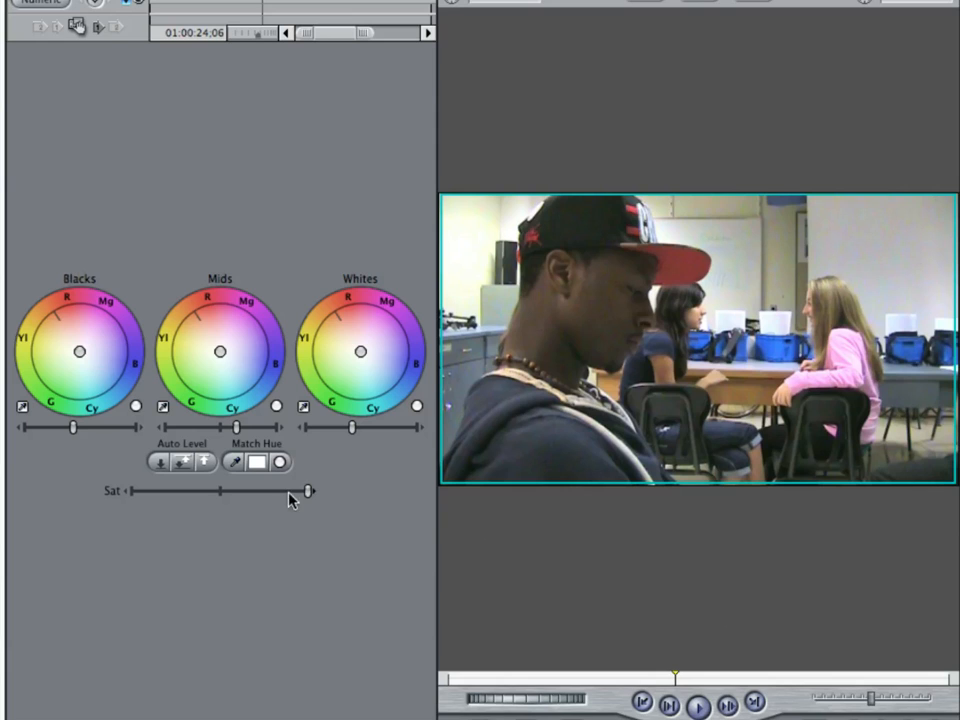
{"action": "left_click_drag", "start_coordinate": [235, 494], "coordinate": [166, 494]}
{"action": "left_click_drag", "start_coordinate": [145, 492], "coordinate": [104, 498]}
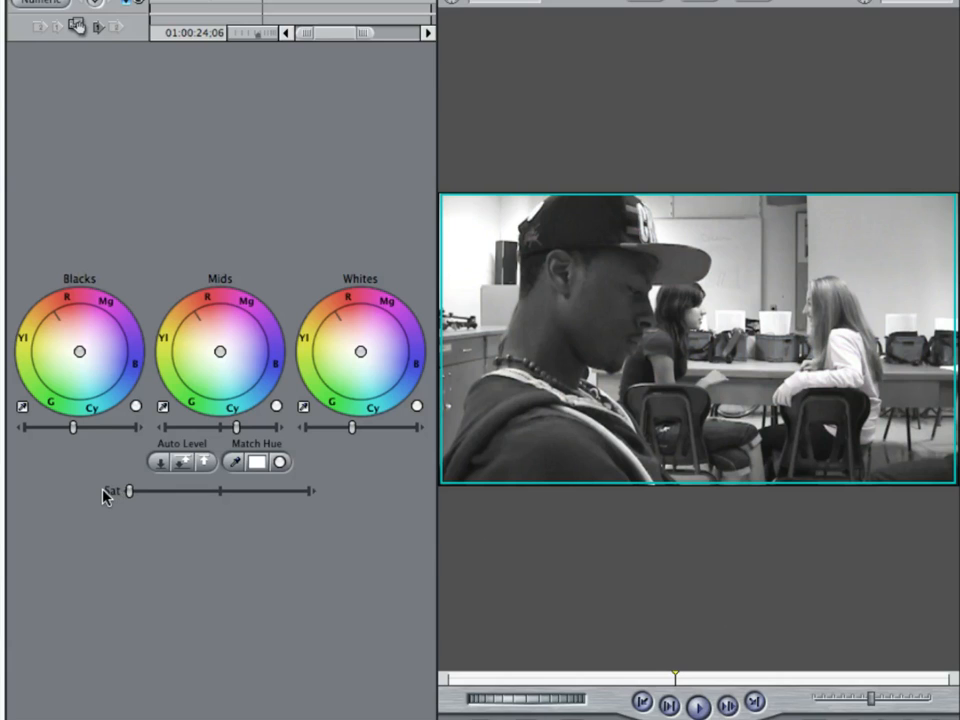
{"action": "left_click_drag", "start_coordinate": [130, 493], "coordinate": [211, 500]}
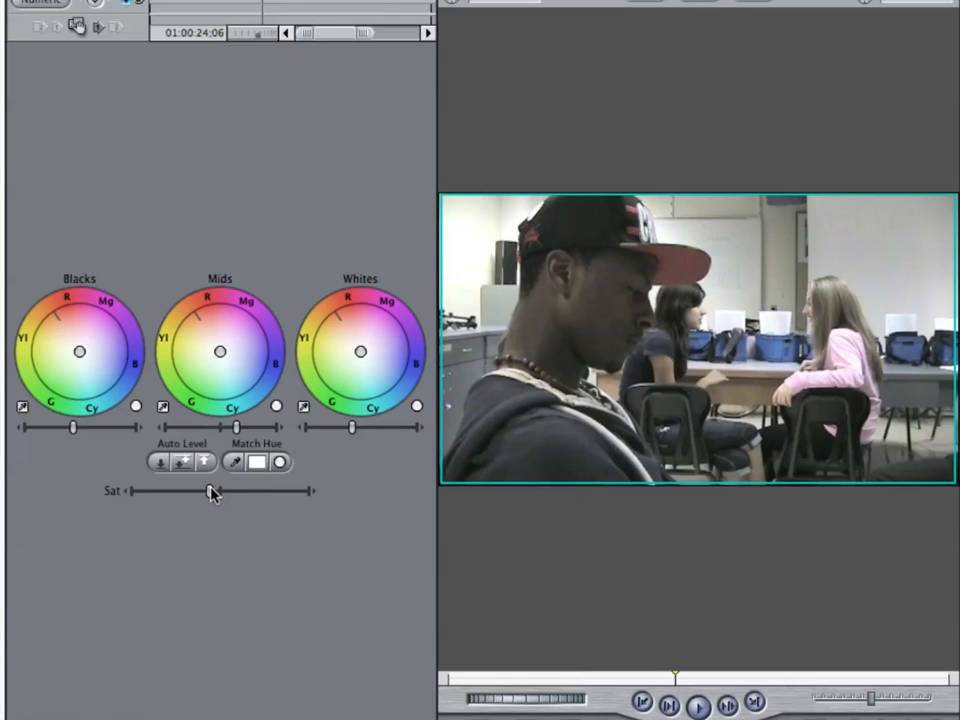
{"action": "mouse_move", "coordinate": [212, 490]}
{"action": "left_mouse_down"}
{"action": "mouse_move", "coordinate": [202, 490]}
{"action": "mouse_move", "coordinate": [228, 490]}
{"action": "left_mouse_up"}
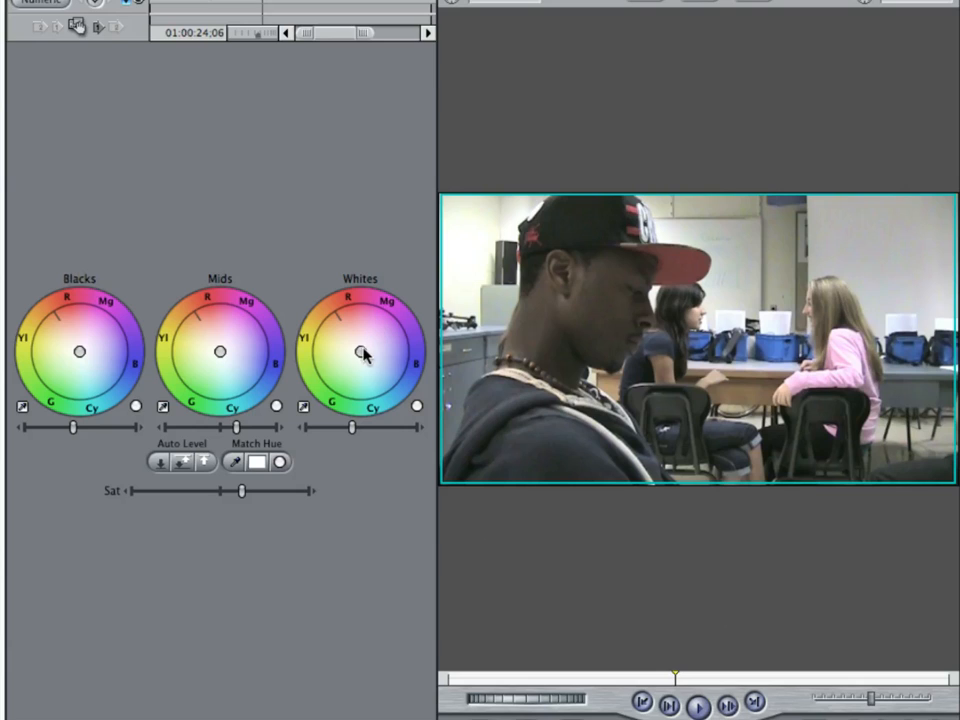
- Shift the whites and mids of MOV014 slightly toward red-magenta, after testing and resetting a stronger whites shift
{"action": "mouse_move", "coordinate": [360, 351]}
{"action": "left_mouse_down"}
{"action": "mouse_move", "coordinate": [367, 339]}
{"action": "mouse_move", "coordinate": [362, 346]}
{"action": "left_mouse_up"}
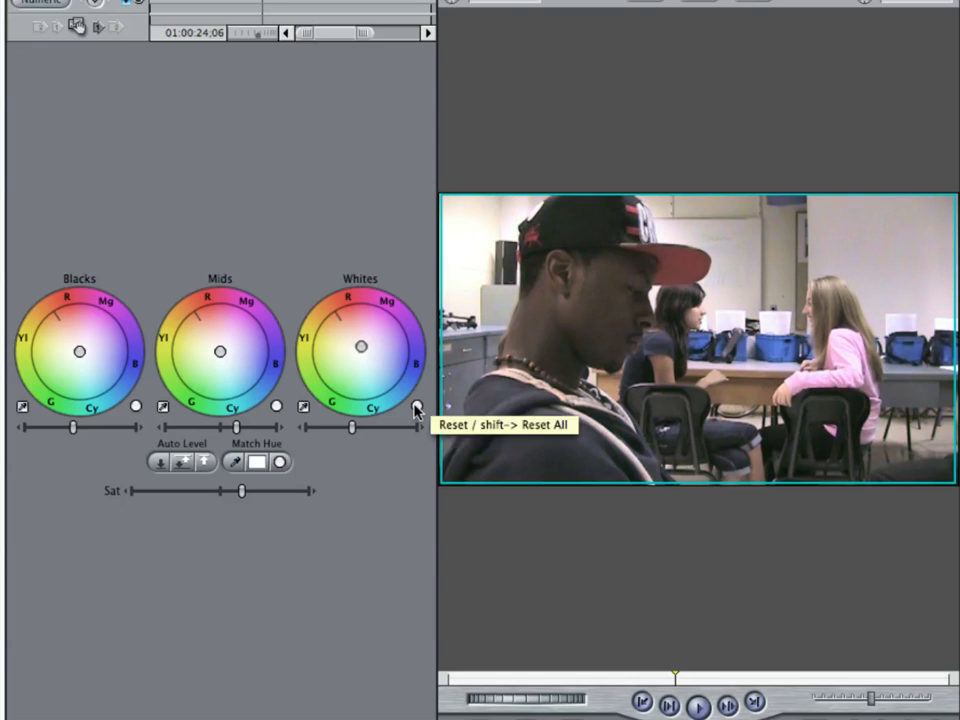
{"action": "left_click_drag", "start_coordinate": [362, 346], "coordinate": [369, 336]}
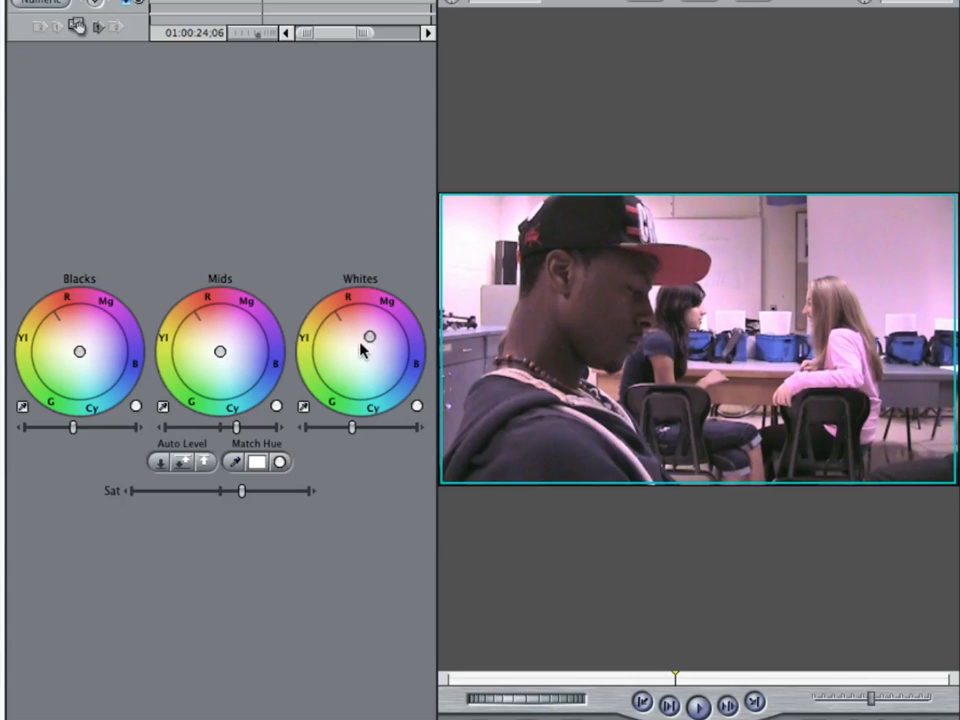
{"action": "left_click", "coordinate": [418, 408]}
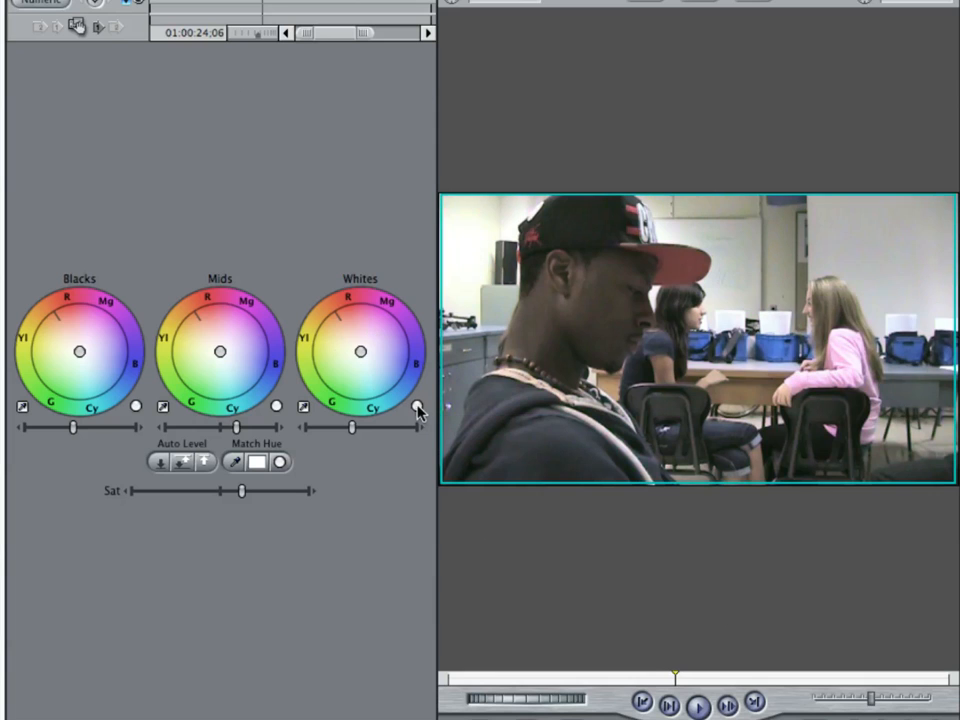
{"action": "left_click_drag", "start_coordinate": [360, 351], "coordinate": [362, 347]}
{"action": "left_click_drag", "start_coordinate": [225, 347], "coordinate": [224, 353]}
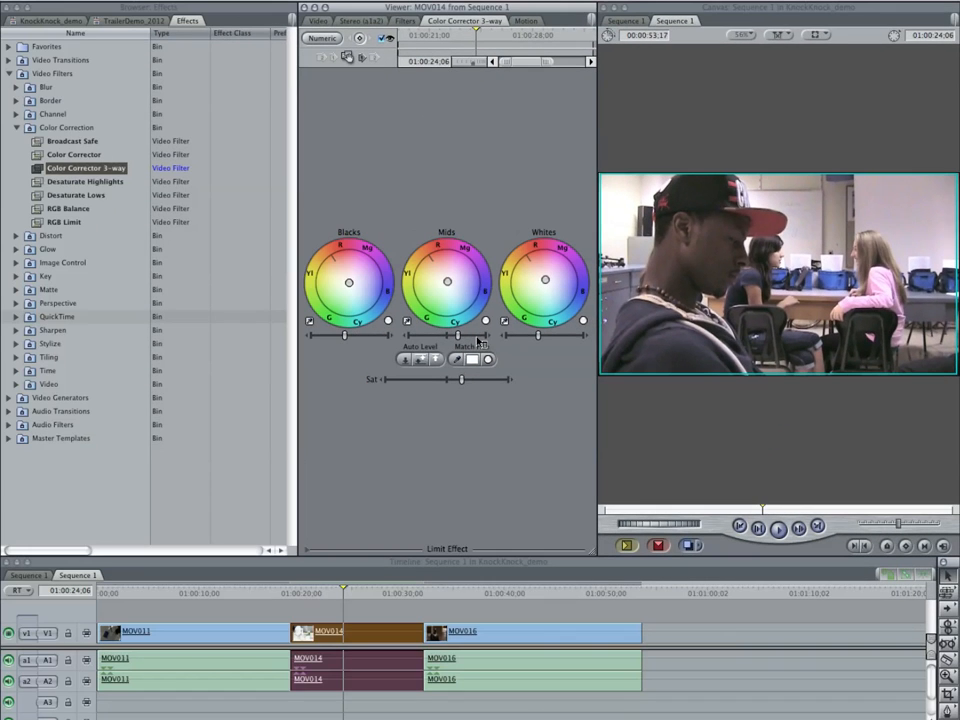
- Move the playhead to MOV016 at 01:00:35;15 and copy MOV014's Color Corrector 3-way filter onto MOV016
{"action": "left_click", "coordinate": [408, 590]}
{"action": "left_click_drag", "start_coordinate": [432, 594], "coordinate": [455, 585]}
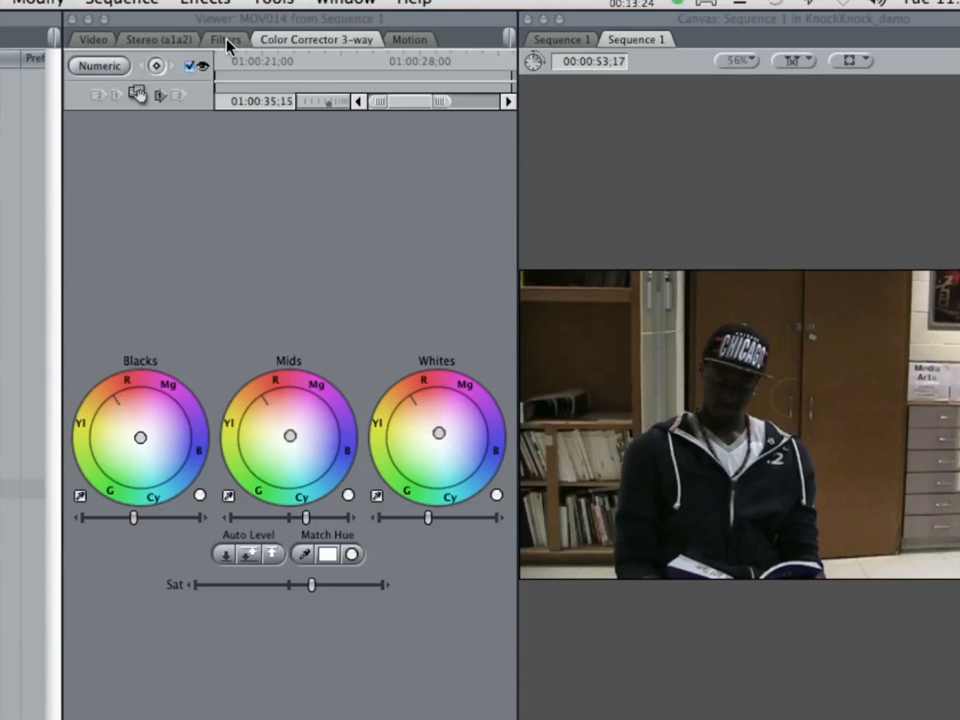
{"action": "left_click", "coordinate": [227, 42]}
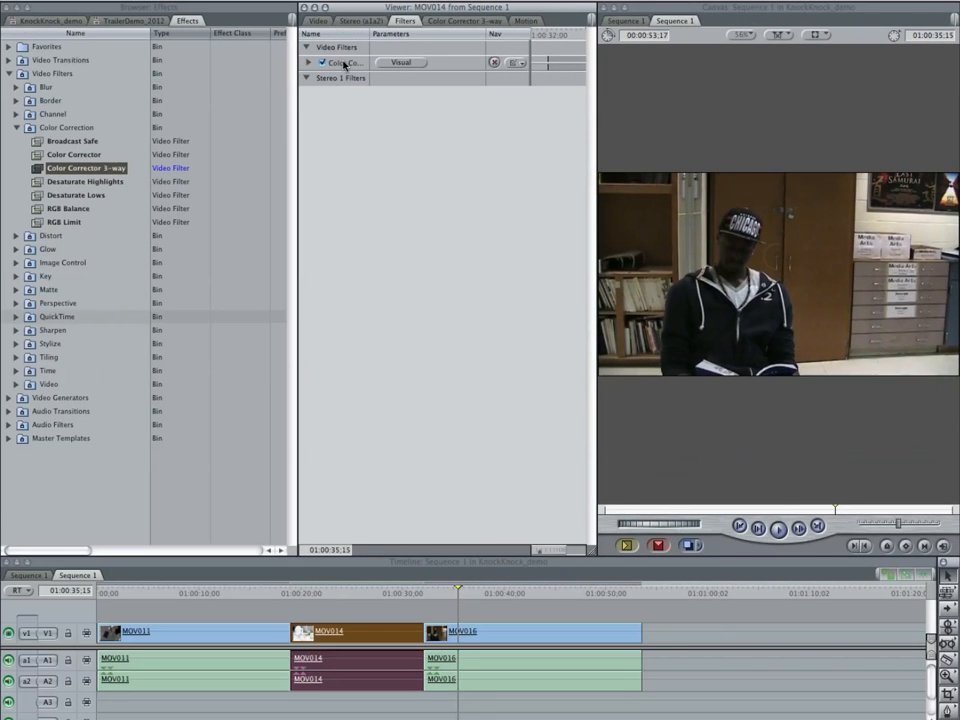
{"action": "left_click_drag", "start_coordinate": [343, 64], "coordinate": [527, 632]}
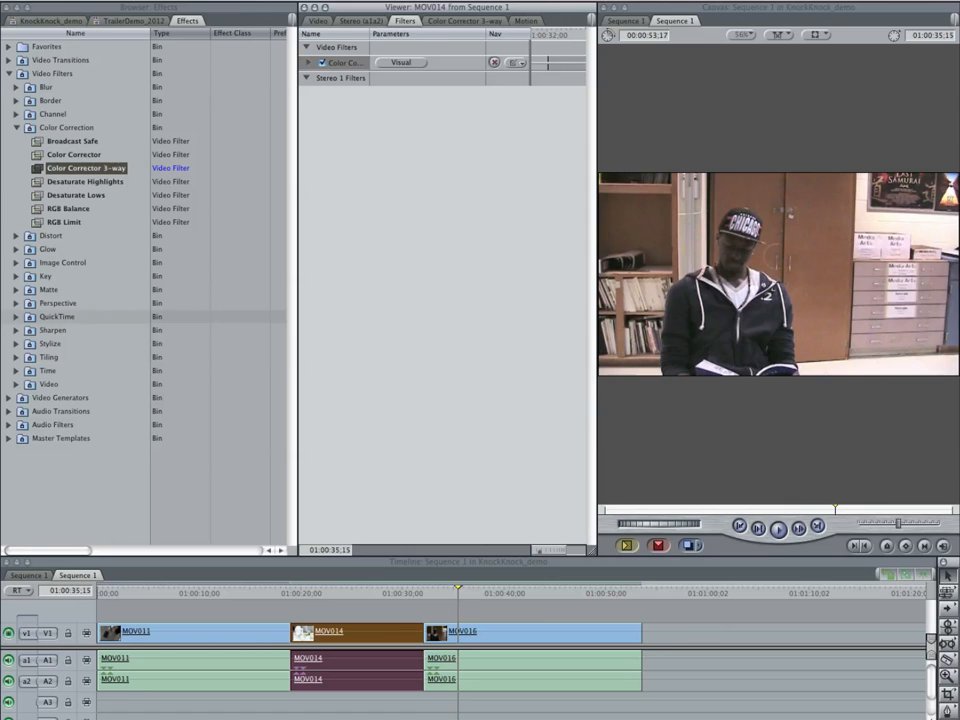
{"action": "left_click", "coordinate": [456, 22]}
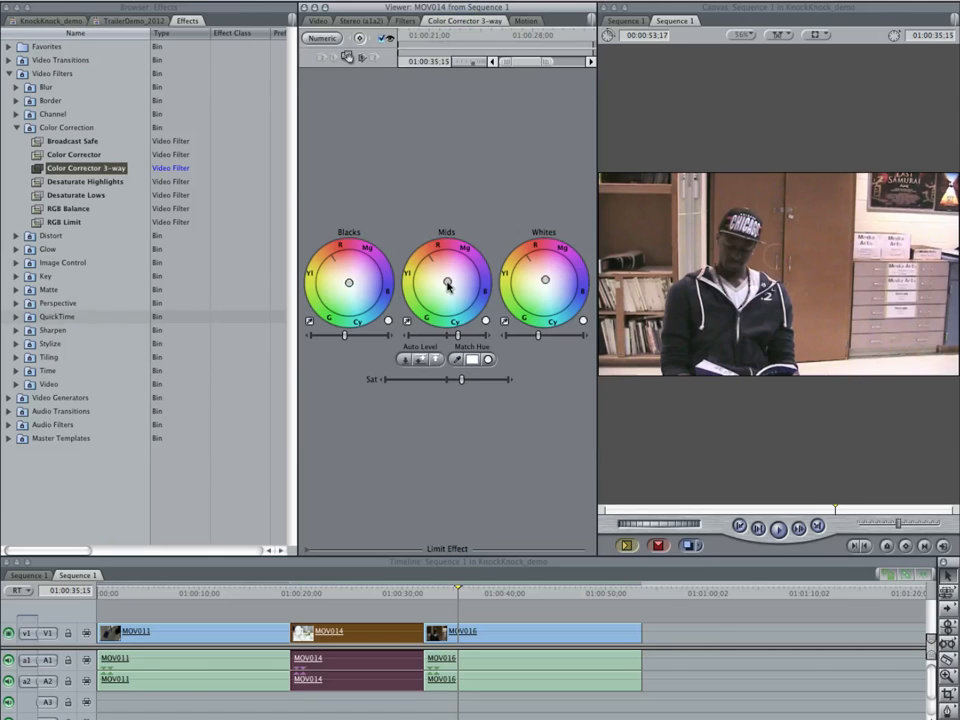
{"action": "left_click_drag", "start_coordinate": [448, 284], "coordinate": [439, 249]}
{"action": "left_click", "coordinate": [356, 596]}
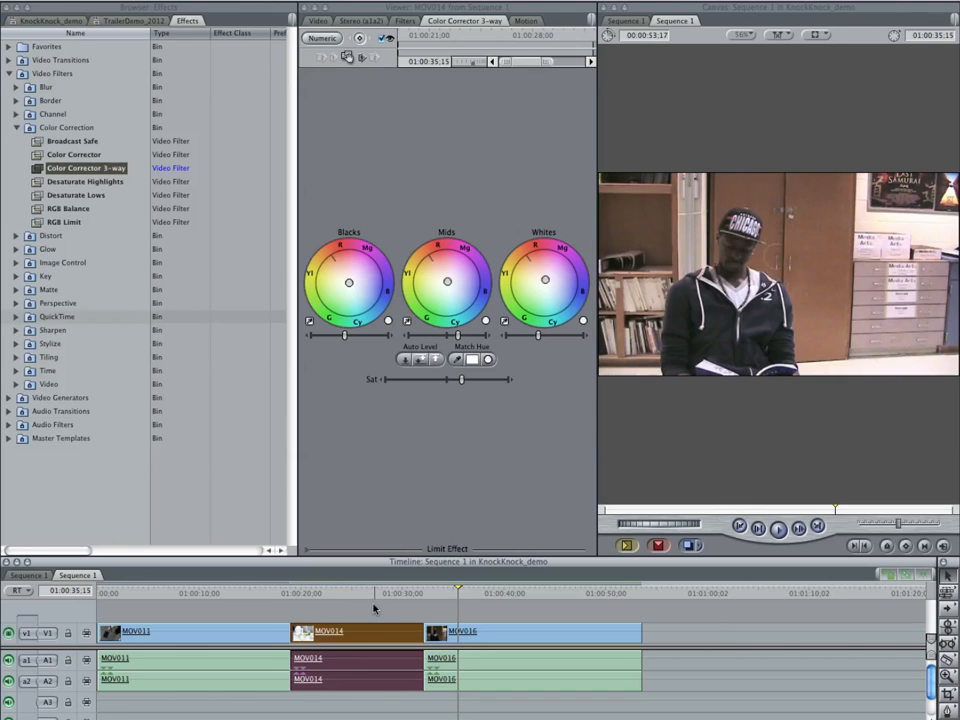
- Load MOV016's Color Corrector 3-way controls, test a shift of its mids toward red and undo it
{"action": "double_click", "coordinate": [472, 636]}
{"action": "left_click_drag", "start_coordinate": [474, 636], "coordinate": [452, 405]}
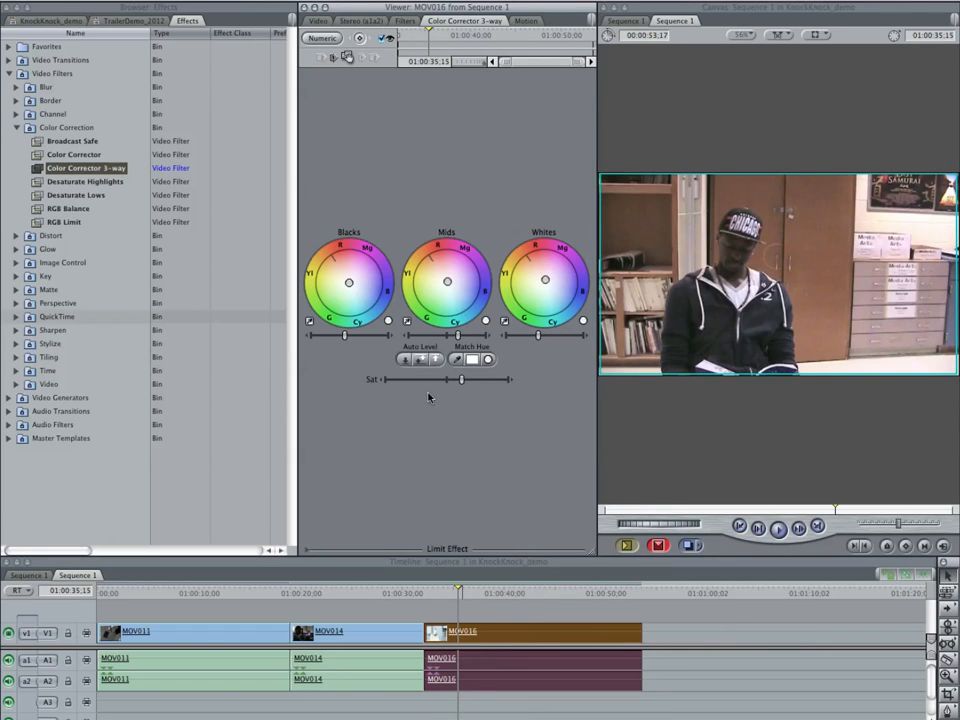
{"action": "left_click_drag", "start_coordinate": [446, 281], "coordinate": [443, 287]}
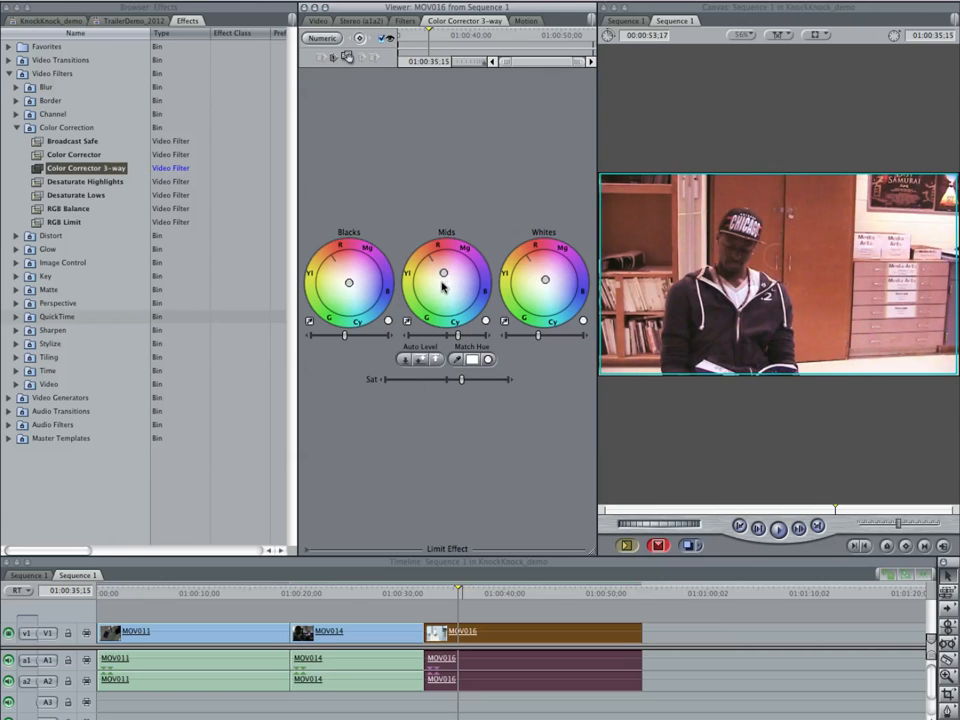
{"action": "key", "text": "super+z"}
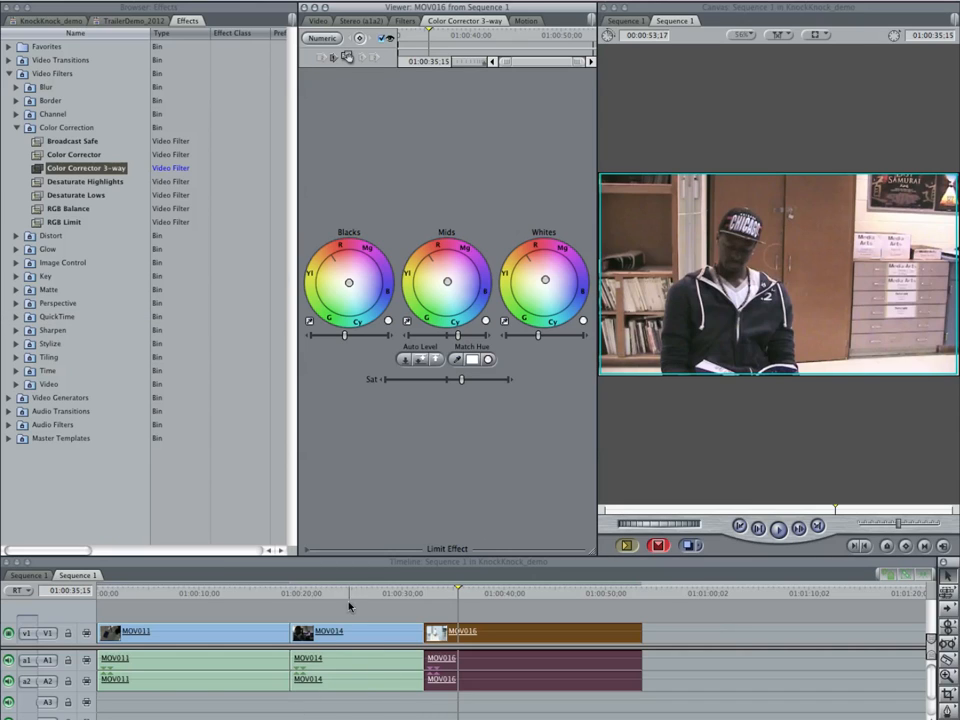
- Shift the whites and mids of MOV016 slightly toward blue and raise its saturation a little
{"action": "double_click", "coordinate": [499, 631]}
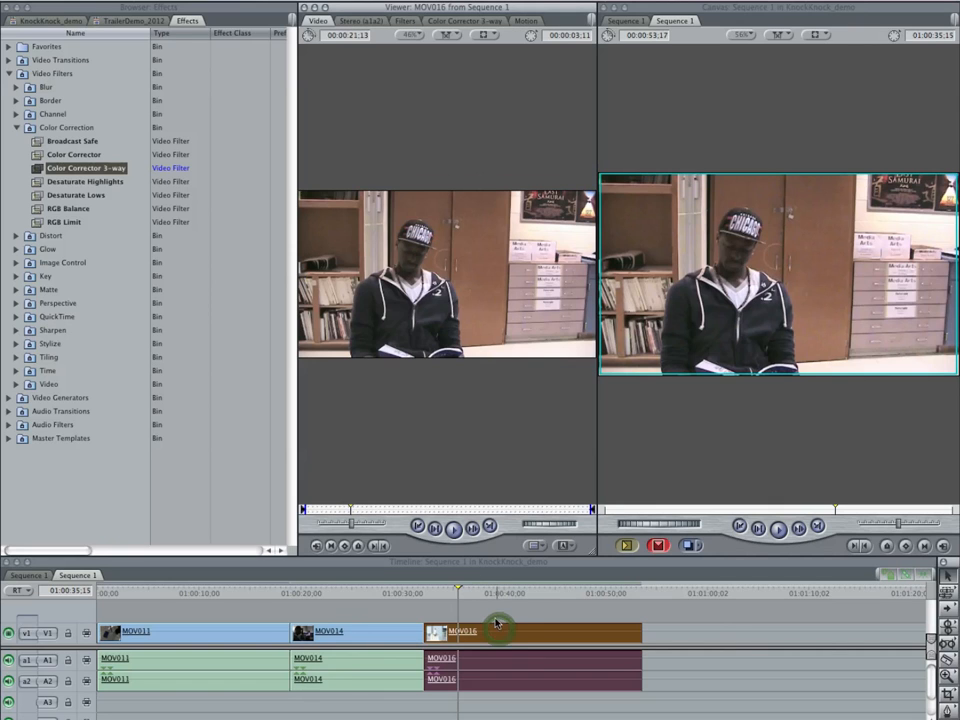
{"action": "left_click", "coordinate": [443, 20]}
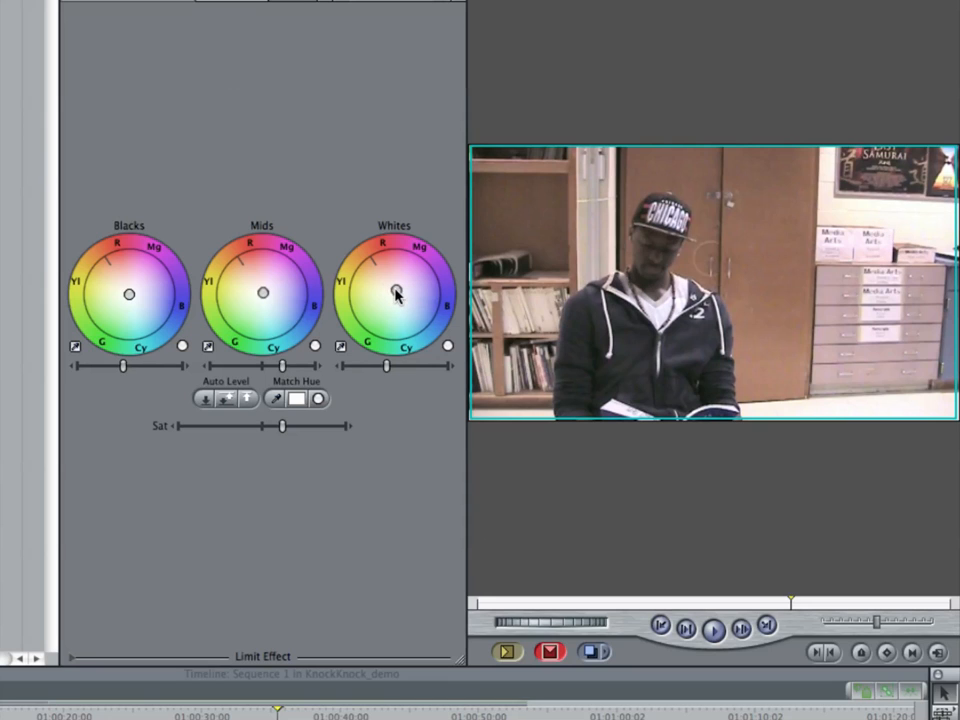
{"action": "left_click_drag", "start_coordinate": [396, 290], "coordinate": [401, 293]}
{"action": "left_click_drag", "start_coordinate": [263, 292], "coordinate": [265, 294]}
{"action": "left_click_drag", "start_coordinate": [282, 427], "coordinate": [295, 430]}
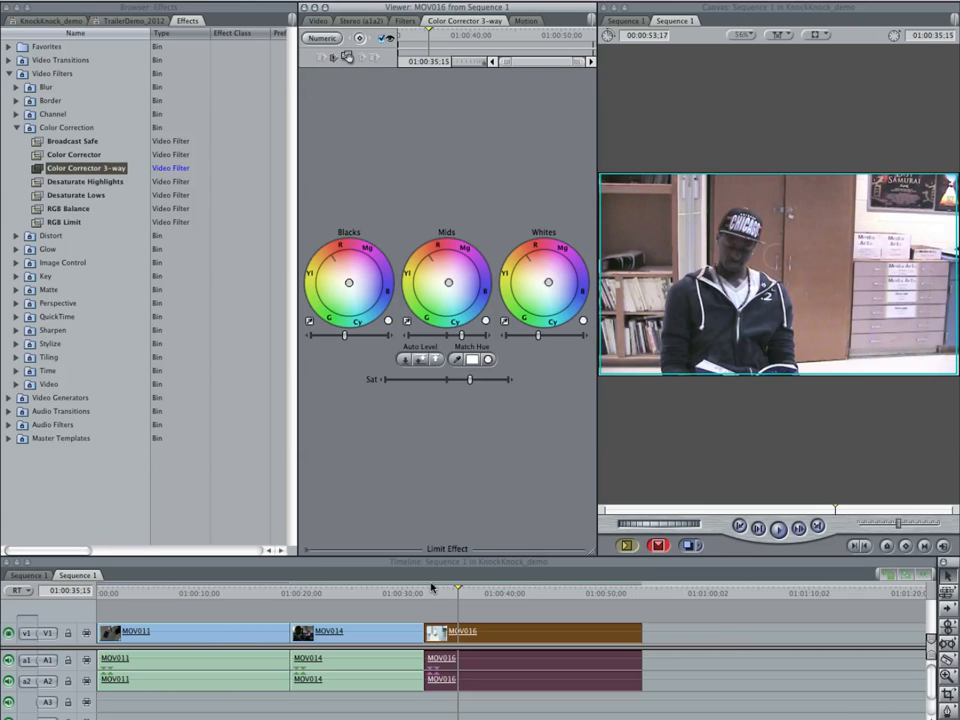
- Compare the corrected frames of MOV014 and MOV016 in the sequence, ending with the playhead on MOV014 at 01:00:24;26
{"action": "left_click_drag", "start_coordinate": [343, 597], "coordinate": [371, 597]}
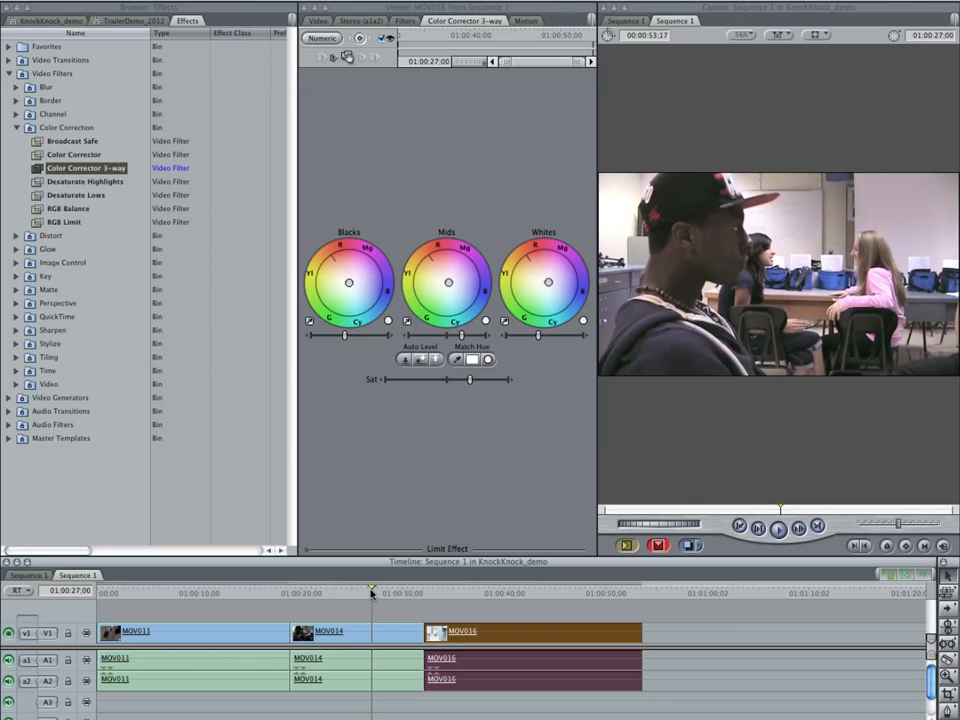
{"action": "mouse_move", "coordinate": [371, 593]}
{"action": "left_mouse_down"}
{"action": "mouse_move", "coordinate": [422, 593]}
{"action": "mouse_move", "coordinate": [382, 594]}
{"action": "left_mouse_up"}
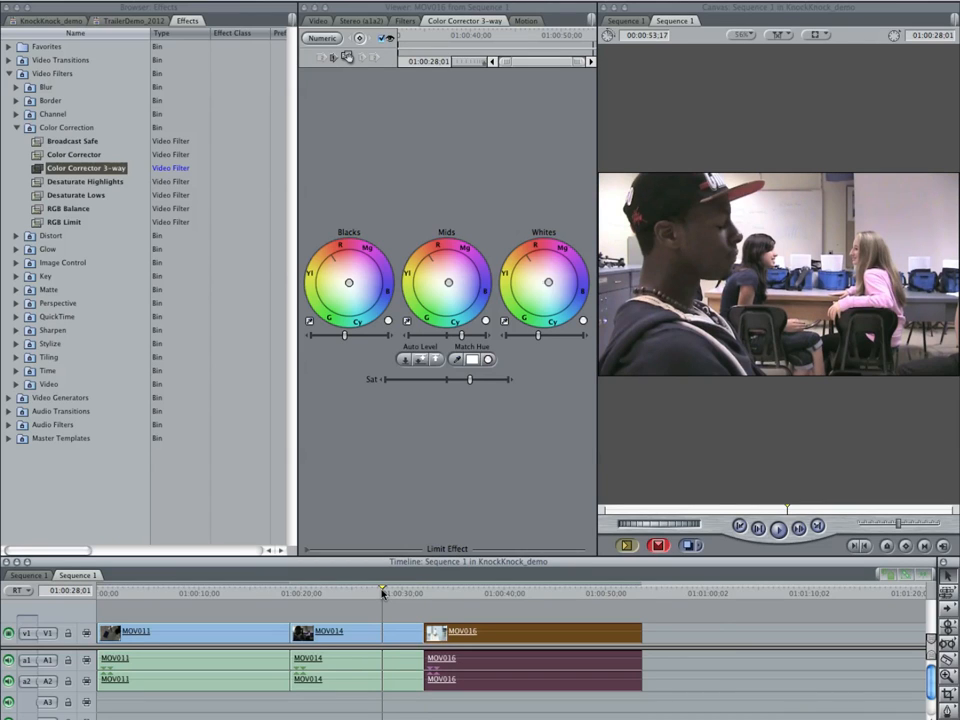
{"action": "left_click_drag", "start_coordinate": [382, 593], "coordinate": [358, 596]}
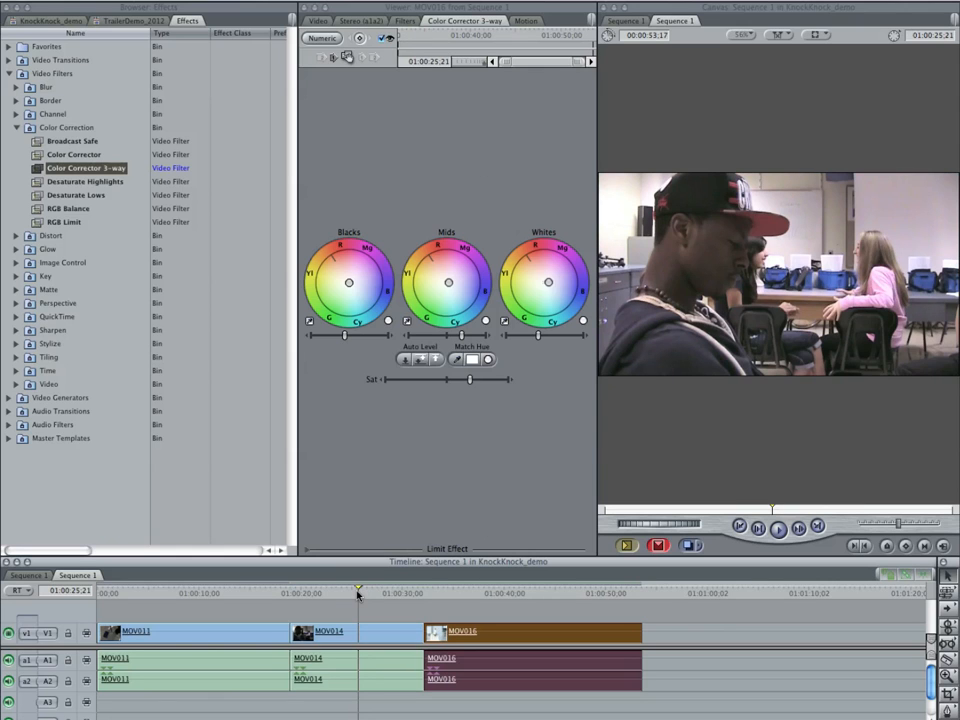
{"action": "left_click_drag", "start_coordinate": [358, 596], "coordinate": [471, 600]}
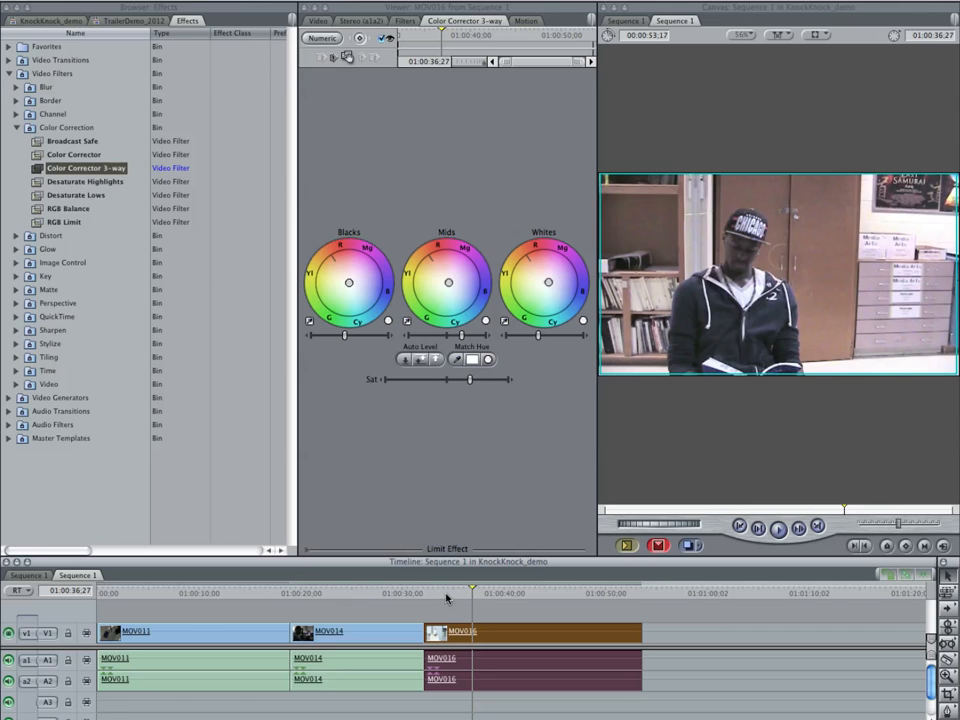
{"action": "left_click", "coordinate": [349, 593]}
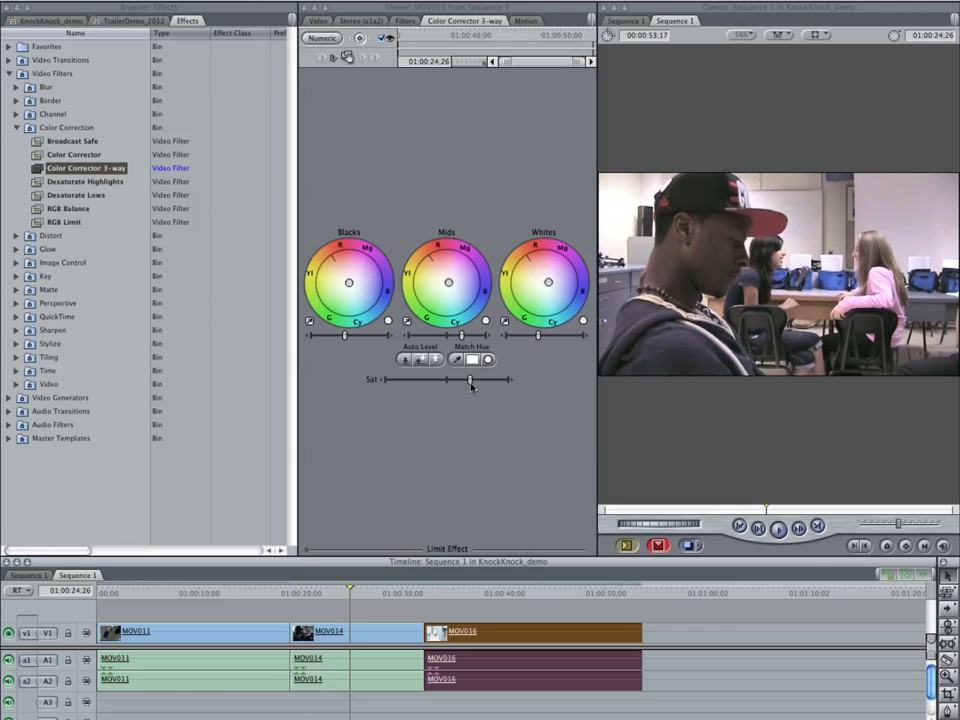
{"action": "left_click_drag", "start_coordinate": [471, 386], "coordinate": [333, 385]}
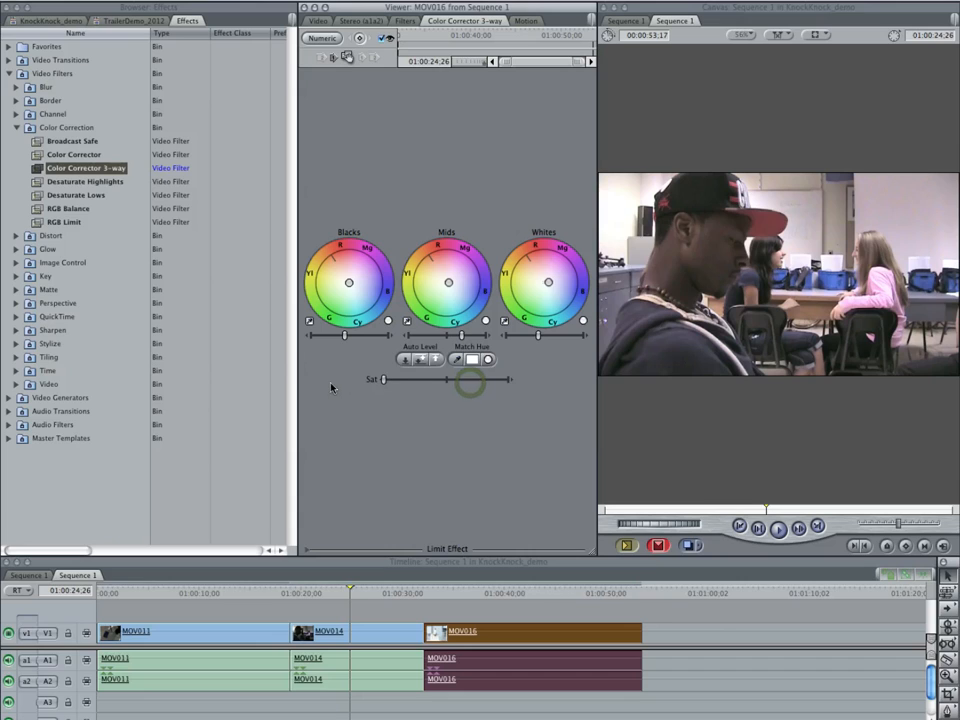
{"action": "left_click", "coordinate": [382, 382]}
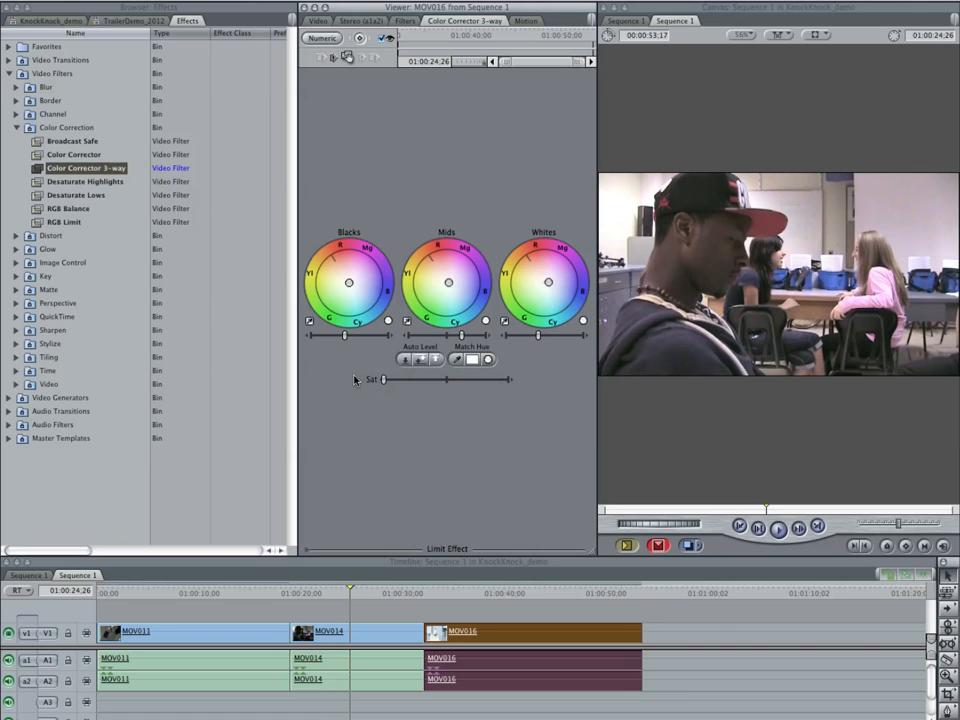
{"action": "key", "text": "super+z"}
- Reduce MOV014's saturation to its minimum, apply a second Color Corrector 3-way filter to the clip and open that filter's controls
{"action": "left_click", "coordinate": [371, 634]}
{"action": "left_click_drag", "start_coordinate": [462, 380], "coordinate": [331, 379]}
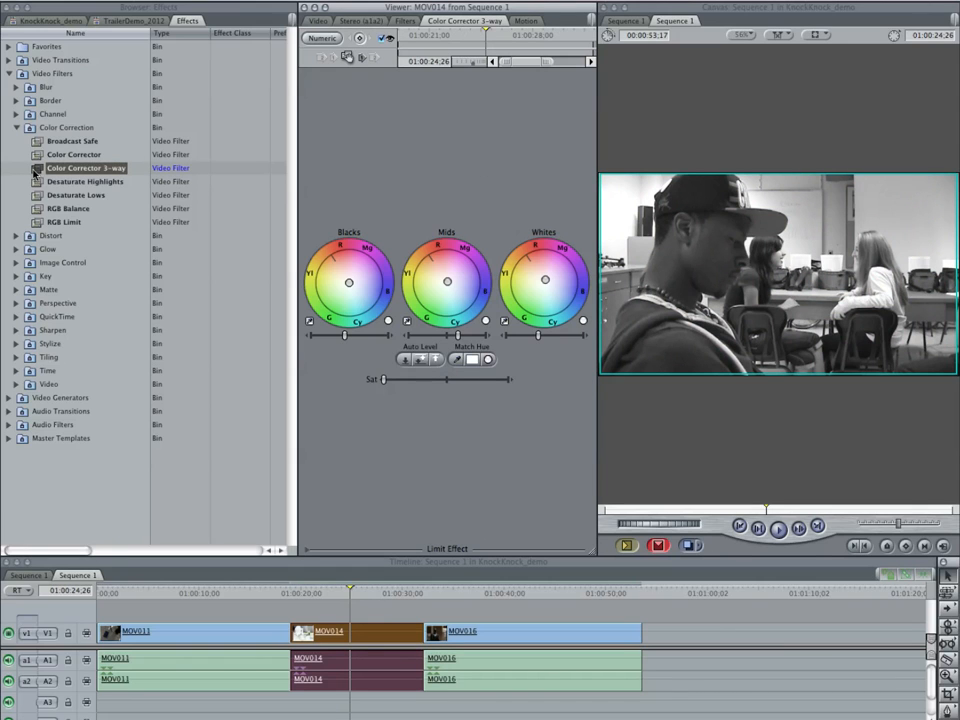
{"action": "left_click_drag", "start_coordinate": [36, 170], "coordinate": [360, 634]}
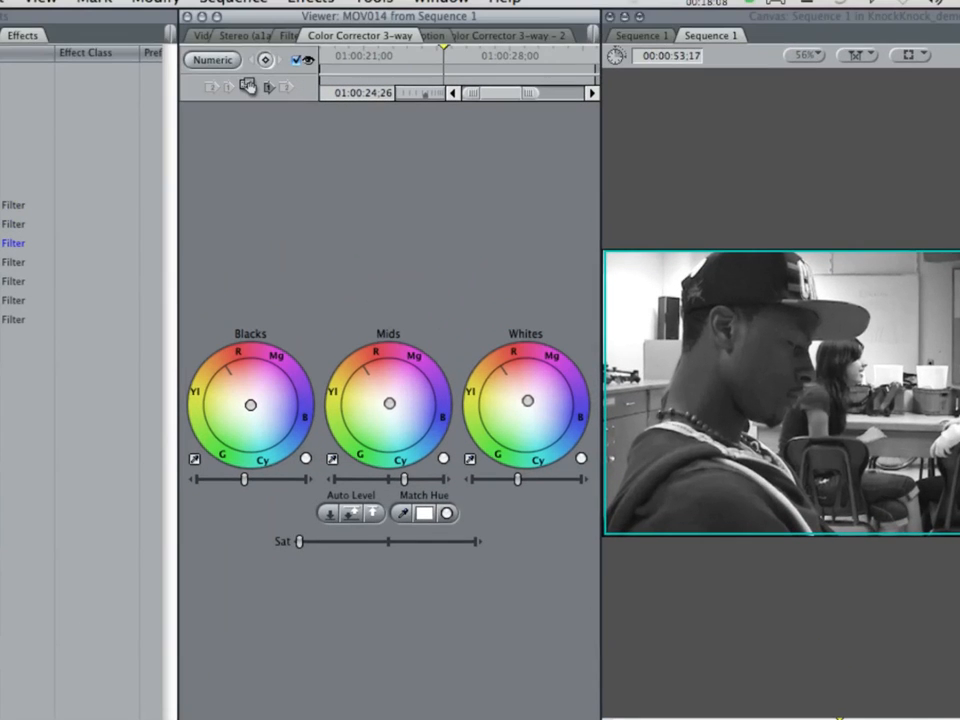
{"action": "left_click", "coordinate": [529, 40]}
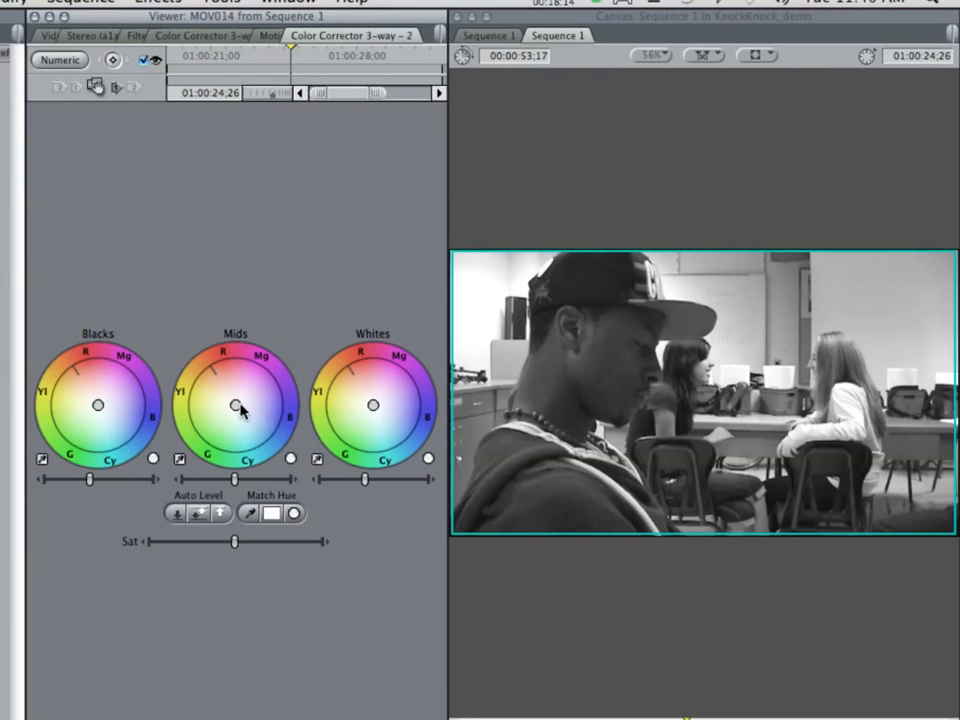
- Try a sepia tint on MOV014 by shifting the second filter's mids, whites and blacks toward orange-red, and reset all three color balances
{"action": "left_click_drag", "start_coordinate": [240, 410], "coordinate": [223, 389]}
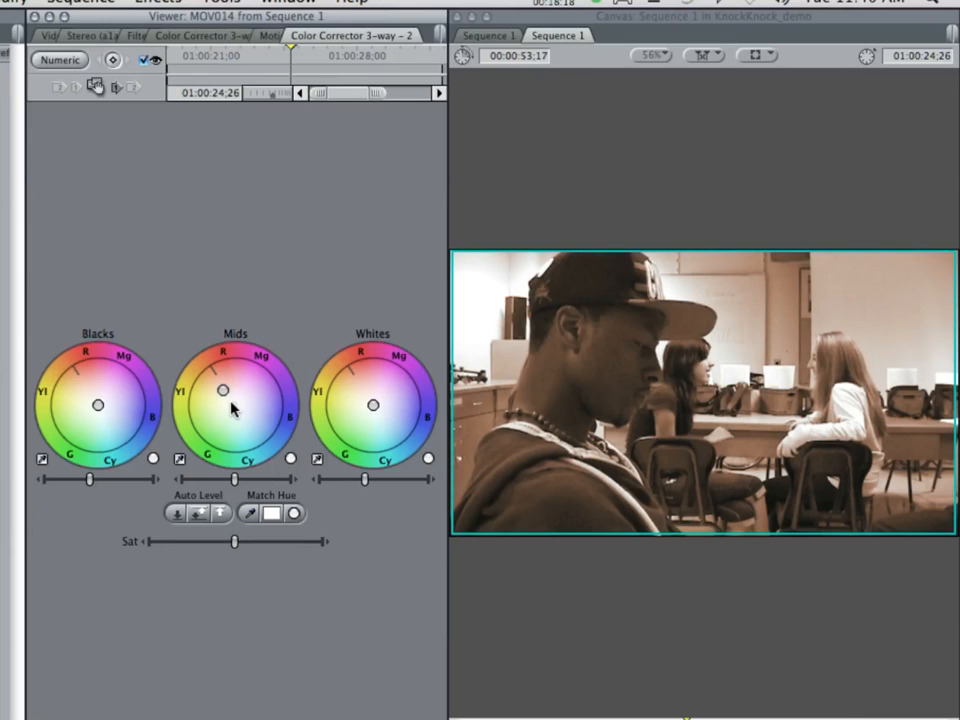
{"action": "left_click_drag", "start_coordinate": [373, 404], "coordinate": [367, 398]}
{"action": "left_click_drag", "start_coordinate": [88, 412], "coordinate": [92, 397]}
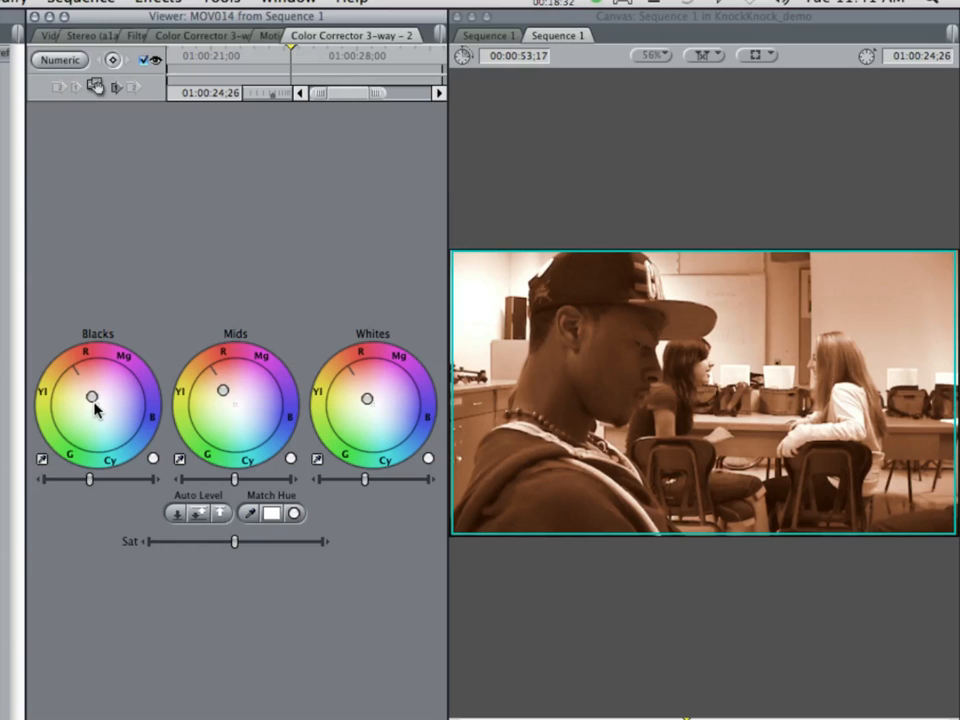
{"action": "left_click", "coordinate": [152, 458]}
{"action": "left_click", "coordinate": [290, 458]}
{"action": "left_click", "coordinate": [428, 458]}
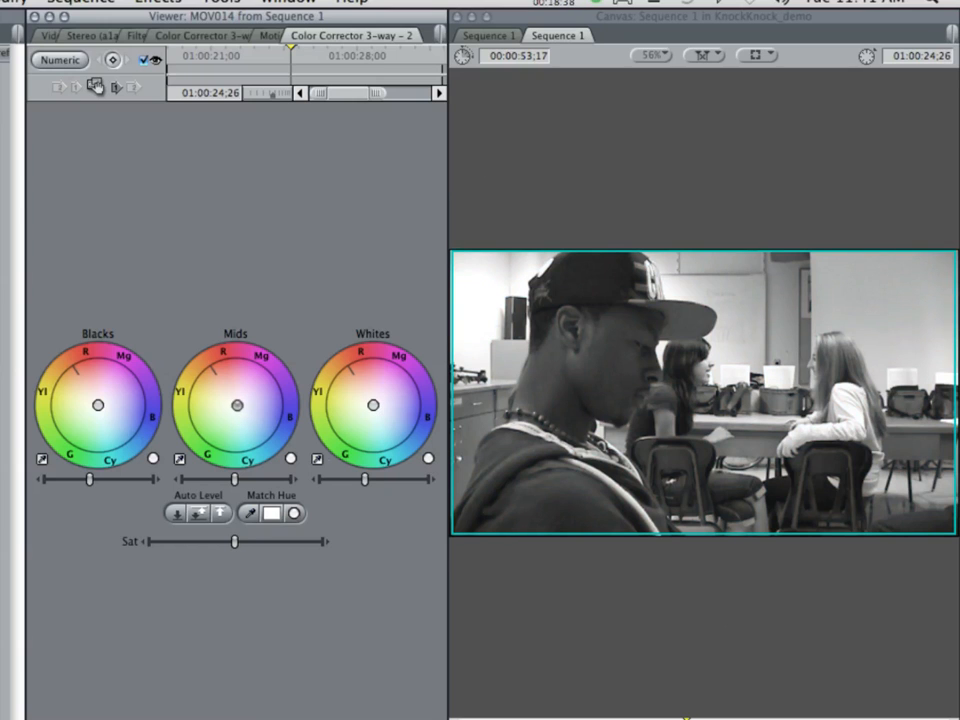
- Tint MOV014 blue by shifting the second filter's mids, whites and blacks toward blue, and lower the whites level slightly
{"action": "left_click_drag", "start_coordinate": [238, 405], "coordinate": [262, 410]}
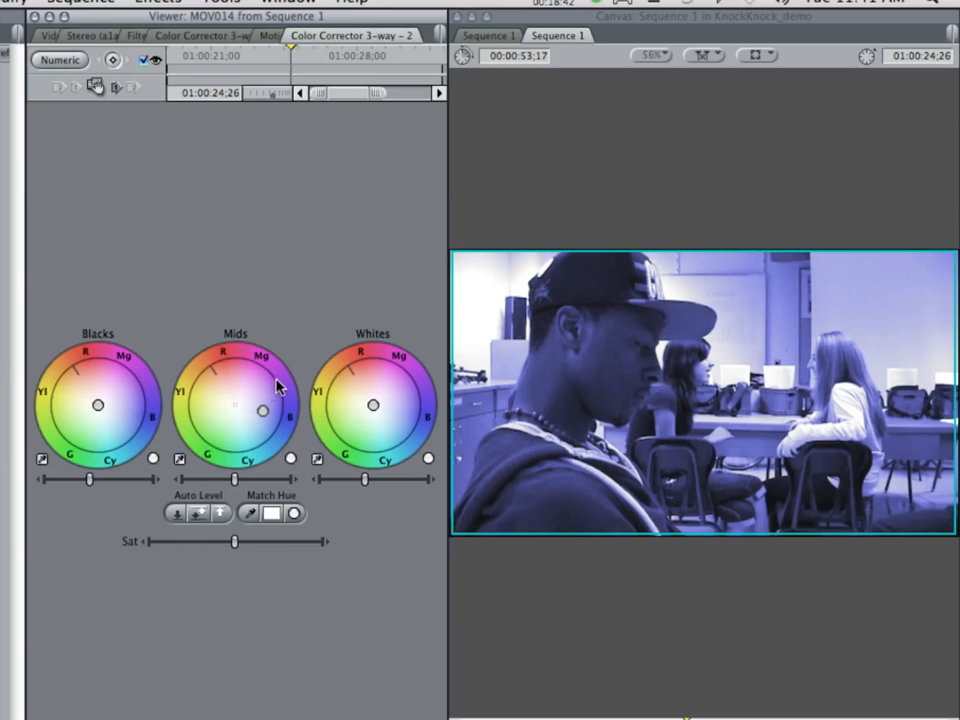
{"action": "left_click_drag", "start_coordinate": [380, 409], "coordinate": [404, 412]}
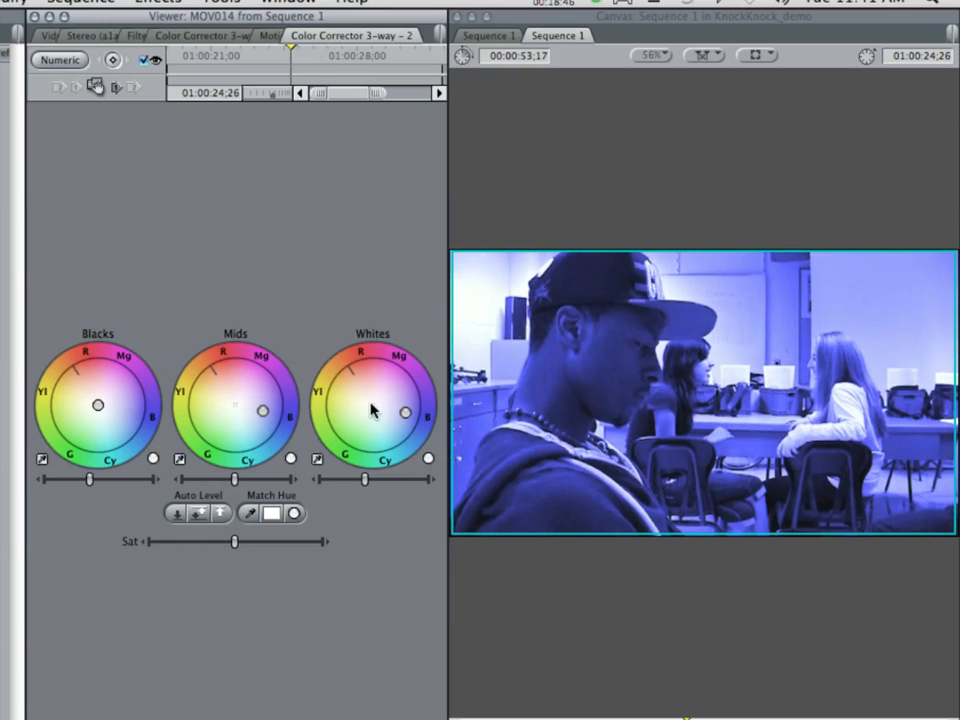
{"action": "left_click_drag", "start_coordinate": [366, 482], "coordinate": [349, 481]}
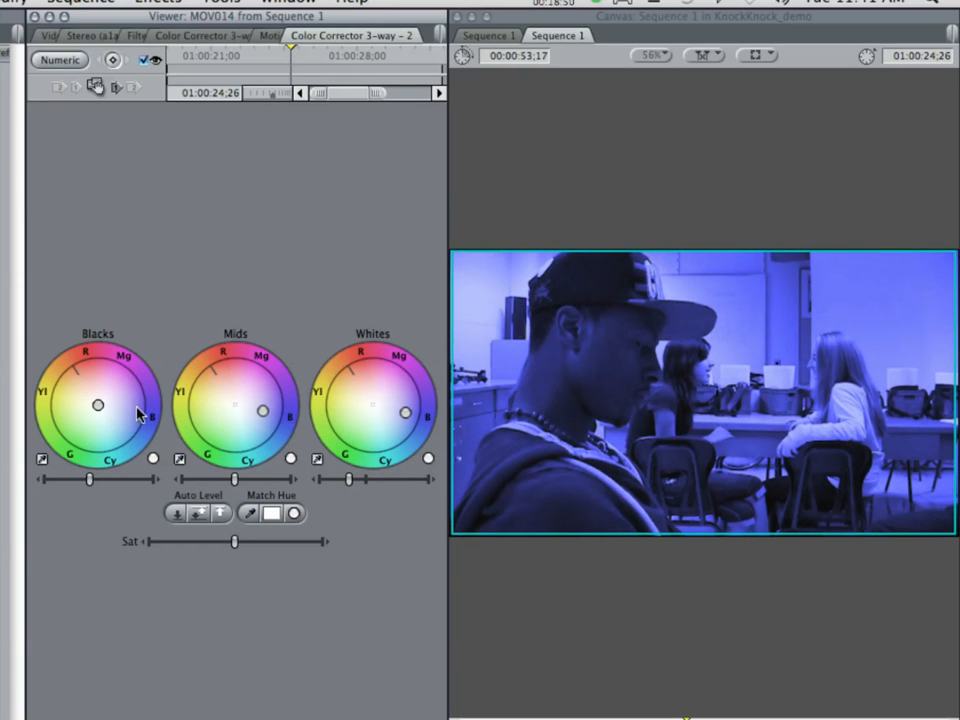
{"action": "left_click_drag", "start_coordinate": [98, 405], "coordinate": [117, 410]}
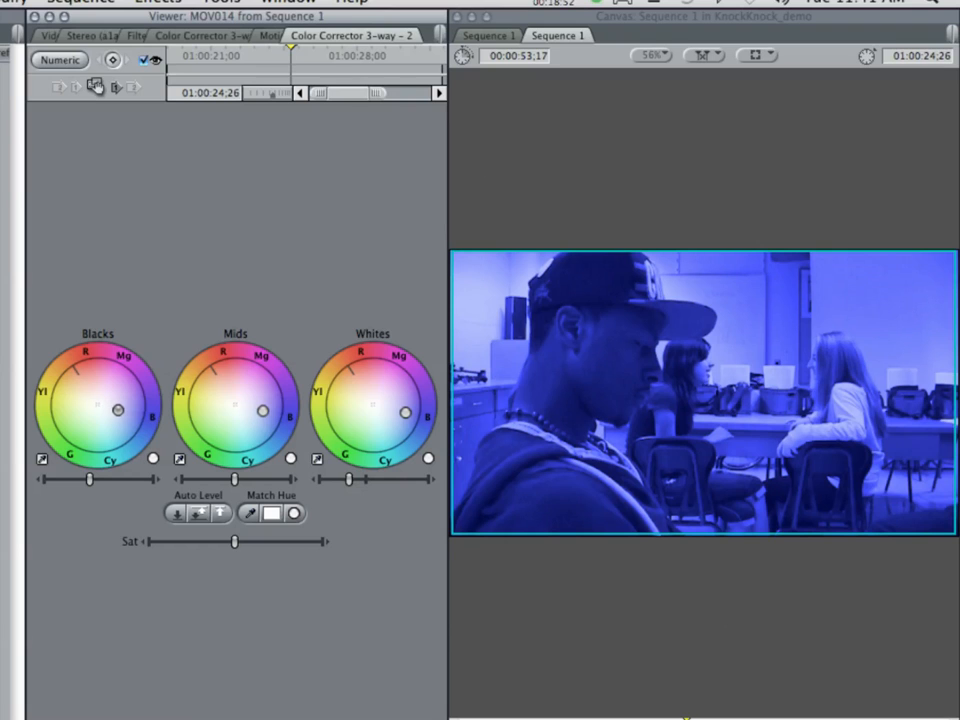
- Darken MOV014 by lowering the second filter's mids and whites levels, and reduce that filter's saturation moderately below its midpoint
{"action": "left_click_drag", "start_coordinate": [235, 484], "coordinate": [224, 482]}
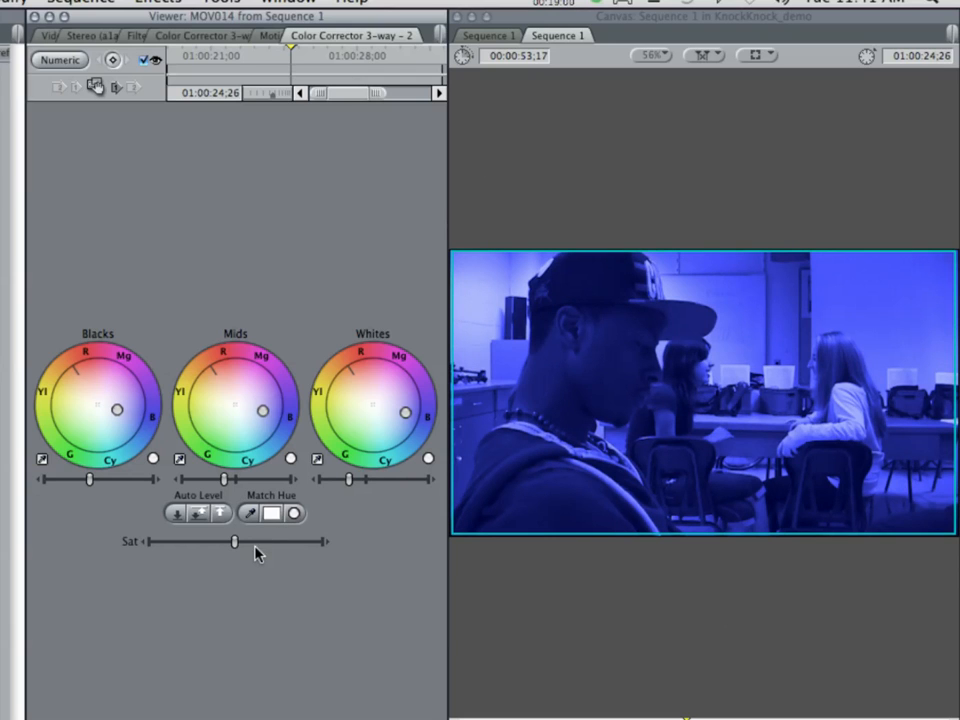
{"action": "left_click_drag", "start_coordinate": [355, 477], "coordinate": [335, 477]}
{"action": "left_click_drag", "start_coordinate": [224, 478], "coordinate": [220, 479]}
{"action": "left_click_drag", "start_coordinate": [236, 542], "coordinate": [199, 542]}
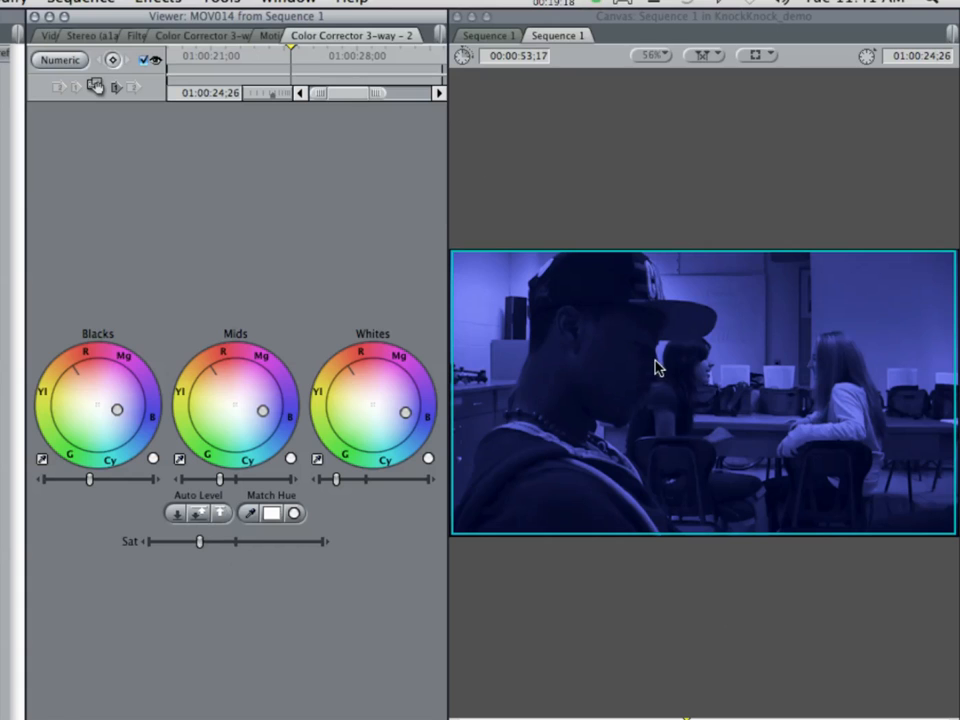
- Raise the saturation of MOV014's first Color Corrector 3-way filter from its minimum to somewhat below its midpoint
{"action": "left_click", "coordinate": [218, 38]}
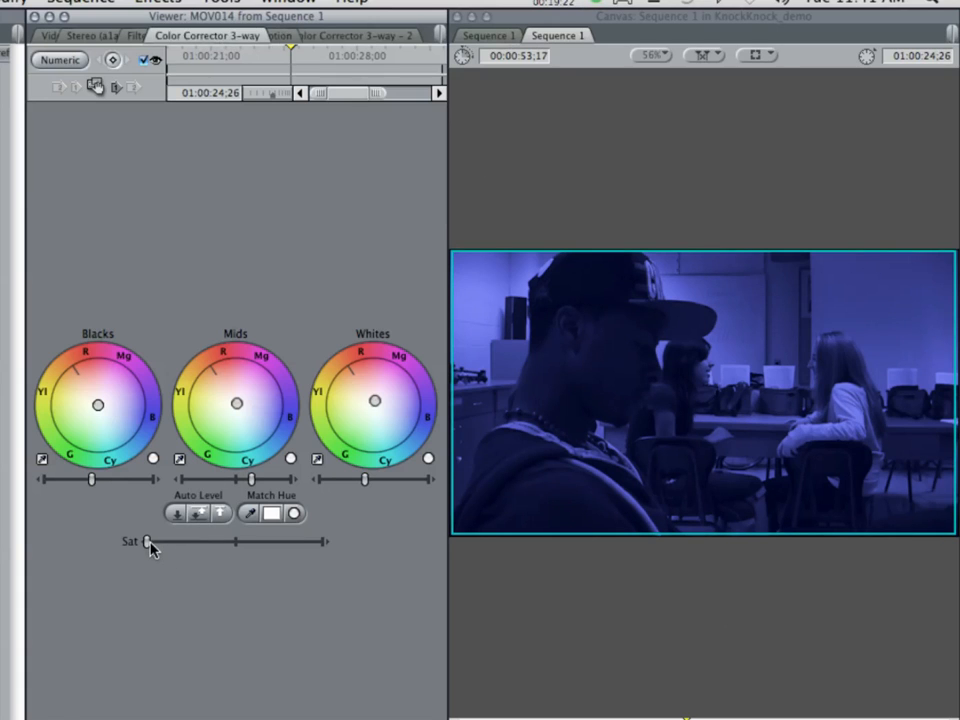
{"action": "left_click_drag", "start_coordinate": [148, 542], "coordinate": [220, 541]}
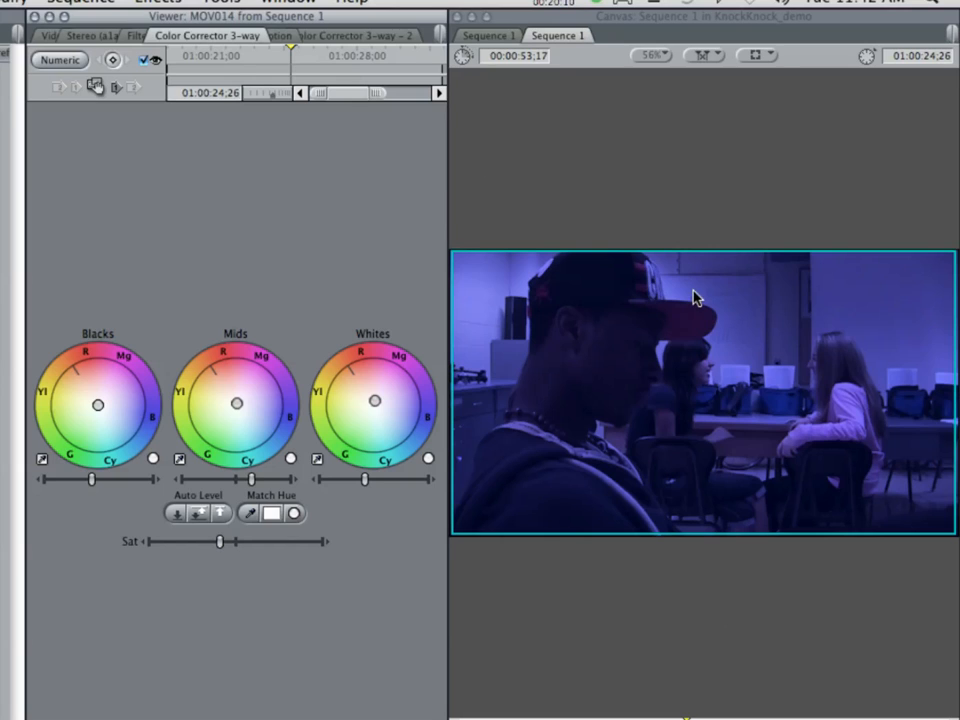
{"action": "left_click_drag", "start_coordinate": [222, 543], "coordinate": [211, 545]}
- Reduce the second filter's saturation further and rebalance its tint, with whites and blacks nearer cyan-blue and mids less strongly blue
{"action": "left_click", "coordinate": [369, 36]}
{"action": "left_click_drag", "start_coordinate": [199, 541], "coordinate": [182, 543]}
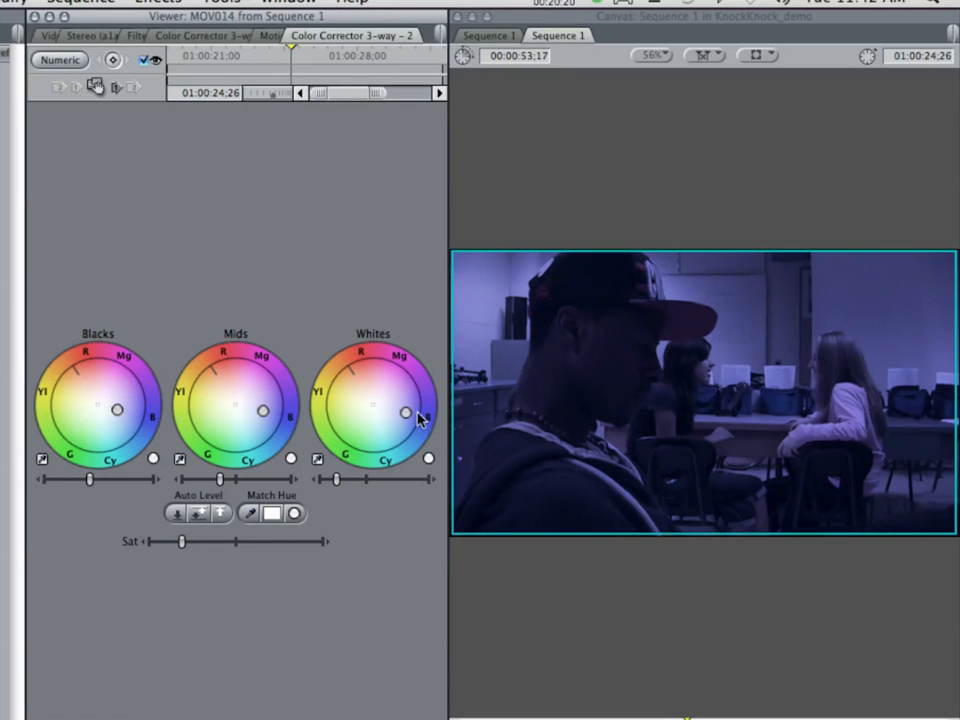
{"action": "left_click_drag", "start_coordinate": [406, 412], "coordinate": [410, 426]}
{"action": "left_click_drag", "start_coordinate": [264, 410], "coordinate": [252, 411]}
{"action": "mouse_move", "coordinate": [117, 410]}
{"action": "left_mouse_down"}
{"action": "mouse_move", "coordinate": [124, 416]}
{"action": "mouse_move", "coordinate": [117, 411]}
{"action": "left_mouse_up"}
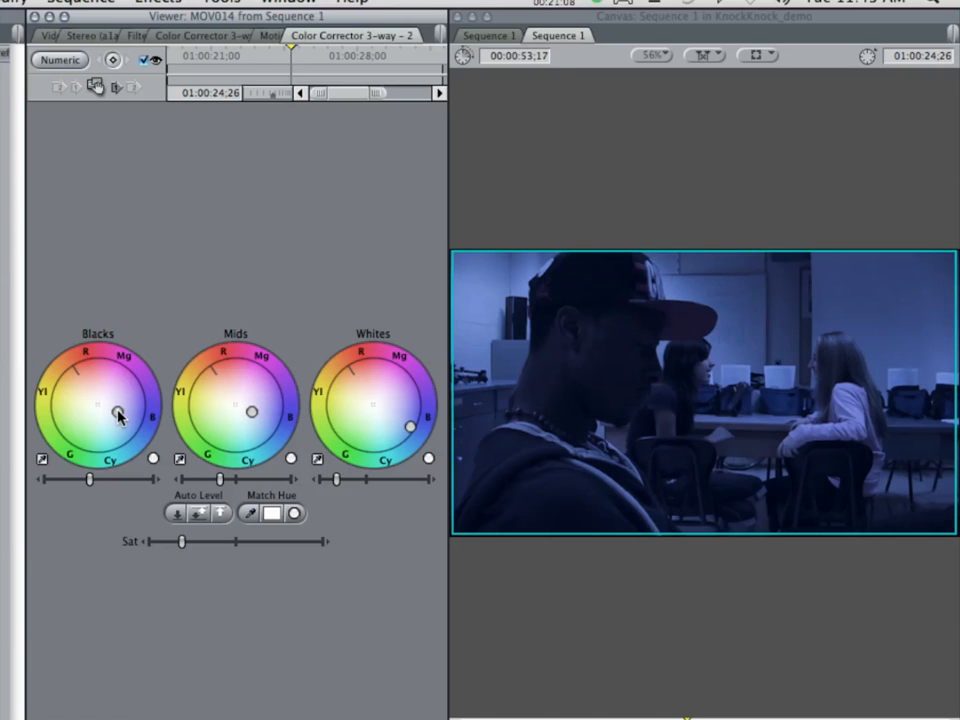
- Lower the second filter's blacks and mids levels slightly for a darker image, and raise its saturation a little
{"action": "left_click_drag", "start_coordinate": [90, 480], "coordinate": [84, 480]}
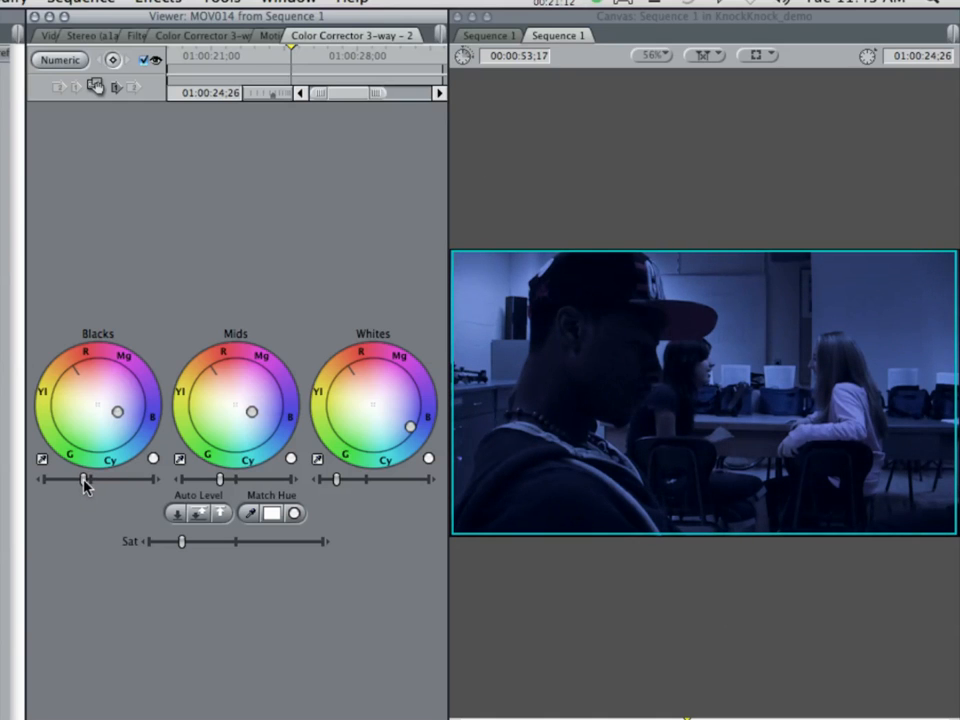
{"action": "left_click_drag", "start_coordinate": [219, 480], "coordinate": [207, 481]}
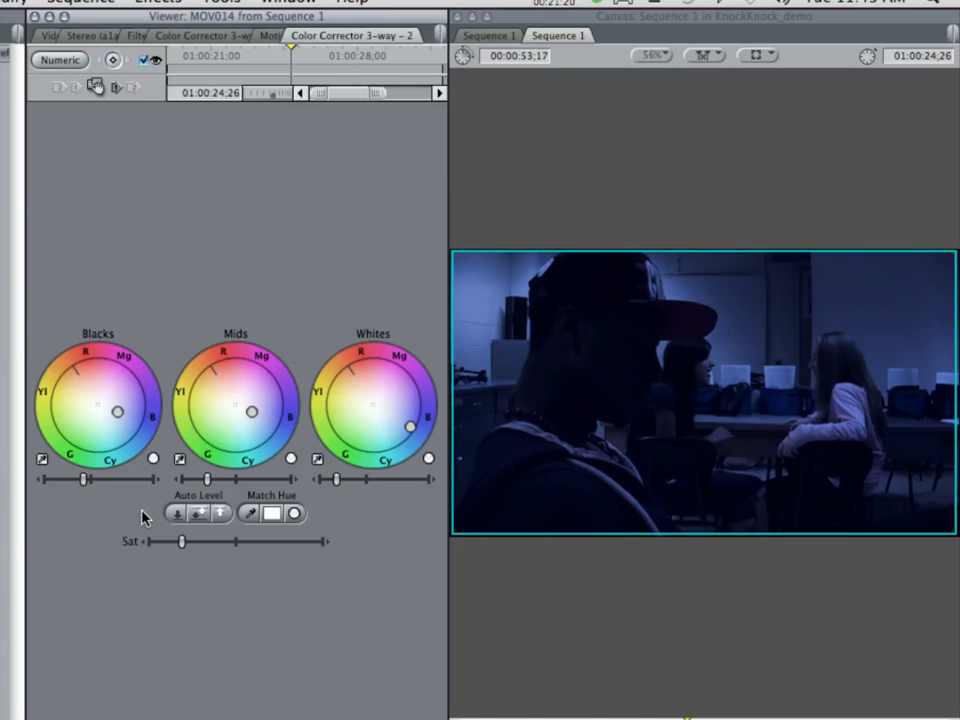
{"action": "mouse_move", "coordinate": [182, 546]}
{"action": "left_mouse_down"}
{"action": "mouse_move", "coordinate": [203, 548]}
{"action": "mouse_move", "coordinate": [193, 542]}
{"action": "left_mouse_up"}
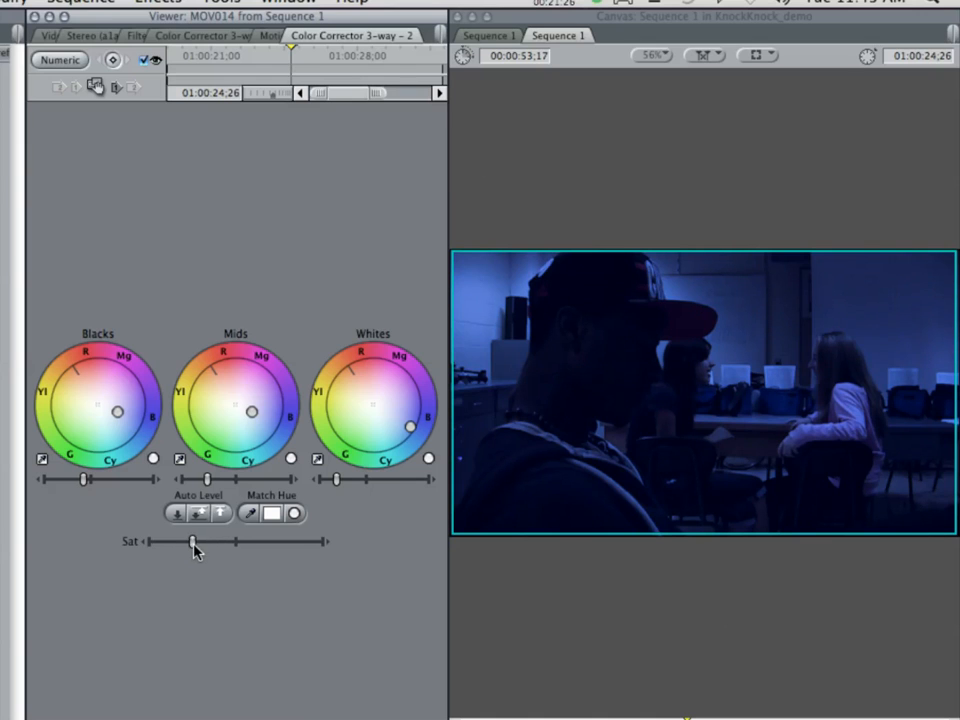
{"action": "left_click_drag", "start_coordinate": [208, 481], "coordinate": [215, 482]}
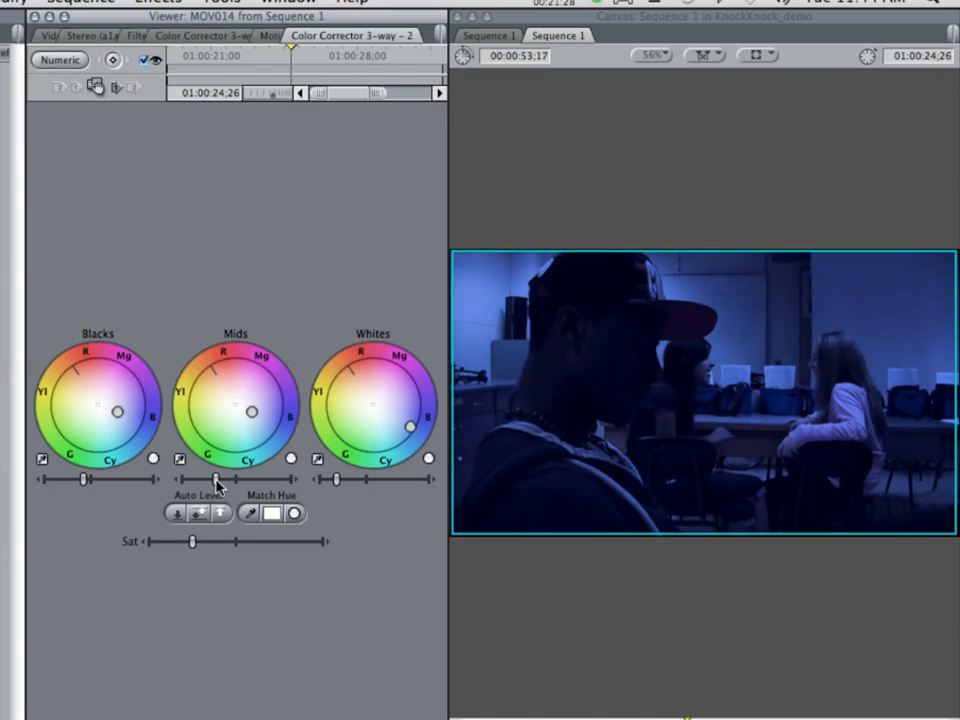